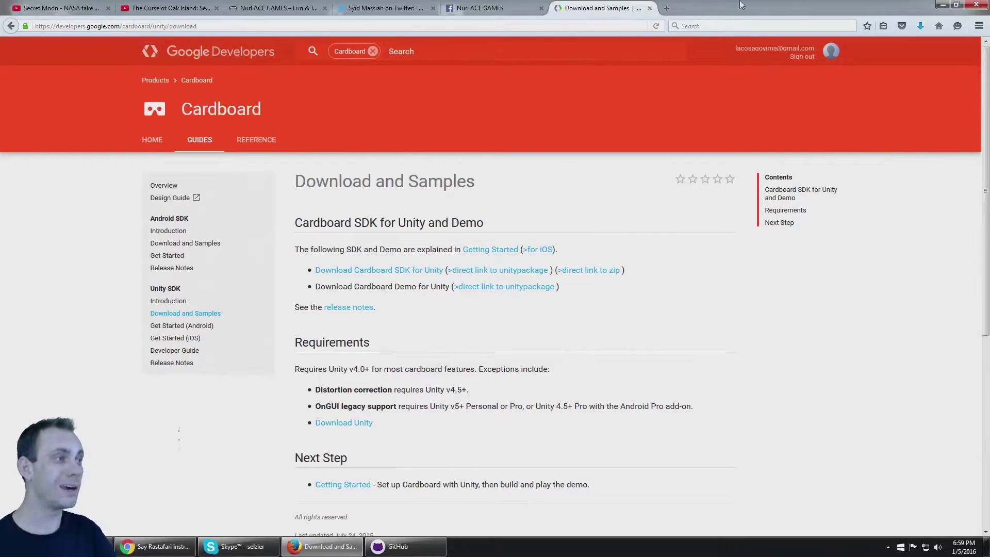
Launch Unity 5.3.1f1 and create a new 3D project named VRFPS.
left_click(943, 5)
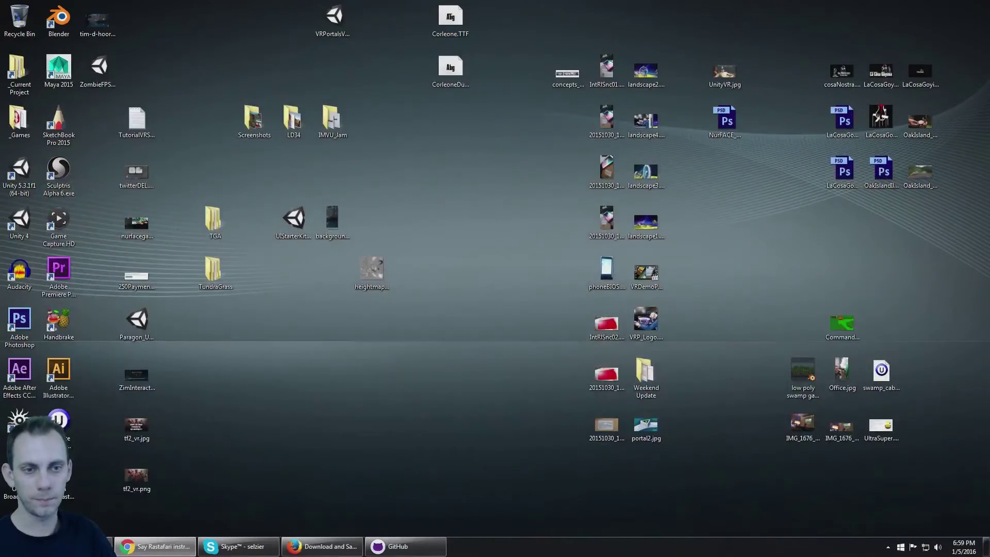
double_click(27, 186)
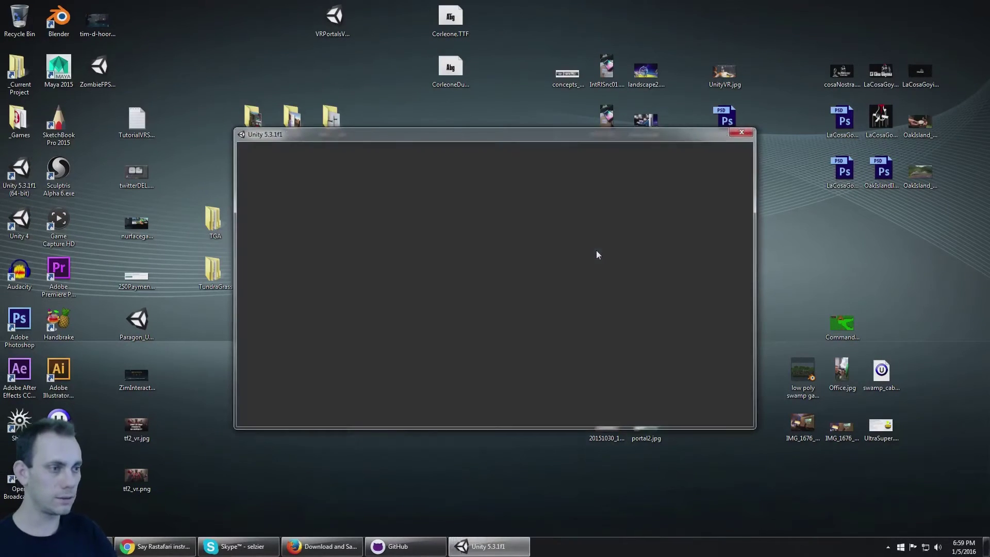
left_click(626, 179)
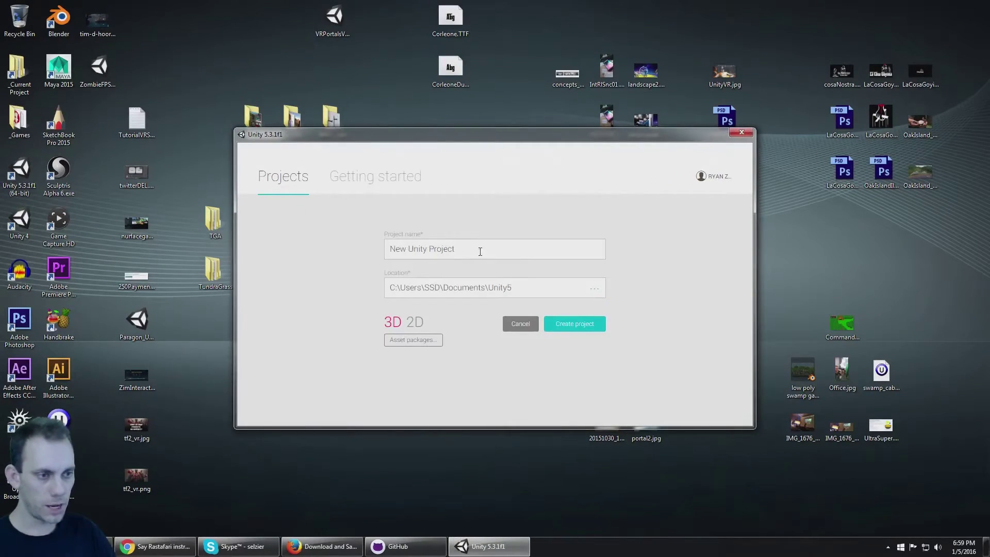
left_click_drag(483, 247, 371, 256)
right_click(369, 257)
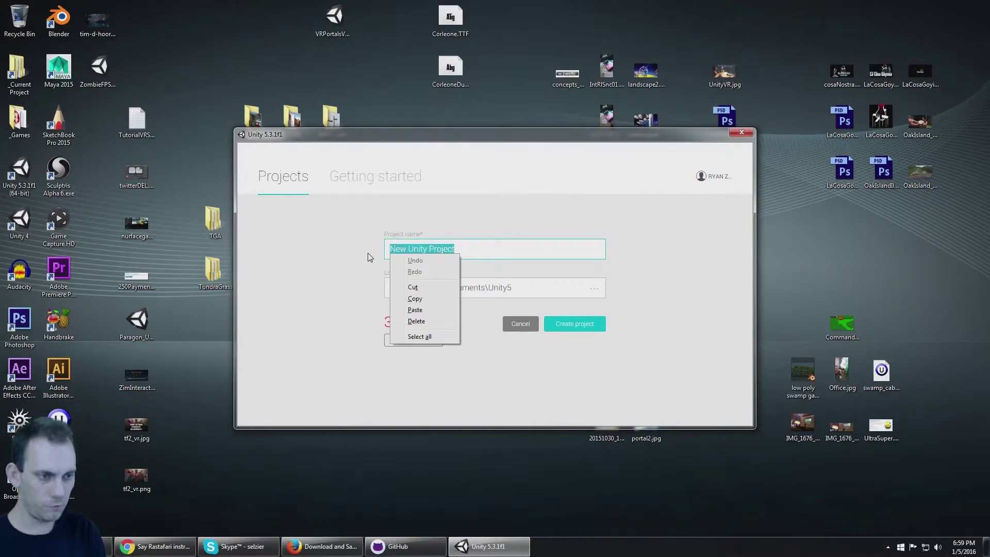
key("Escape")
type("VRFPX")
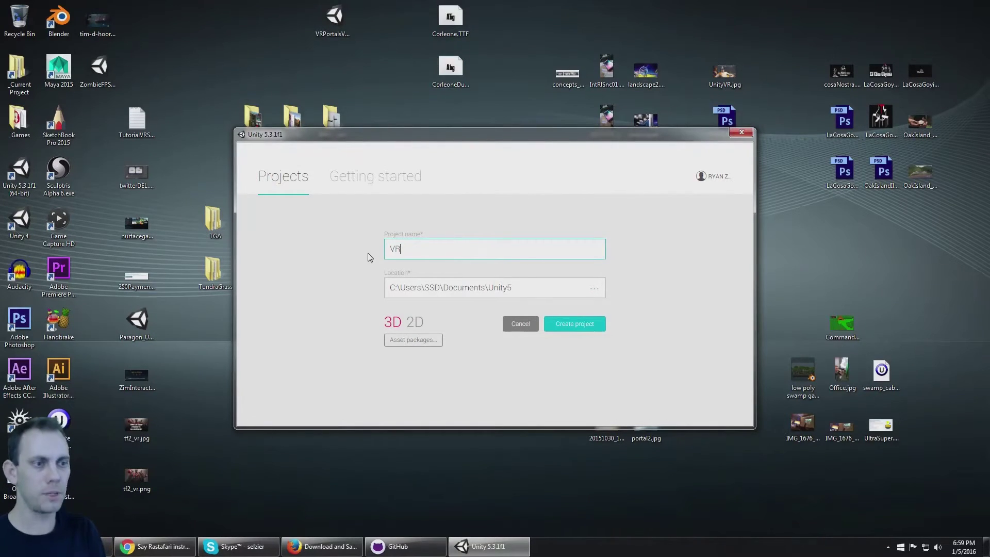
left_click(393, 323)
left_click(571, 325)
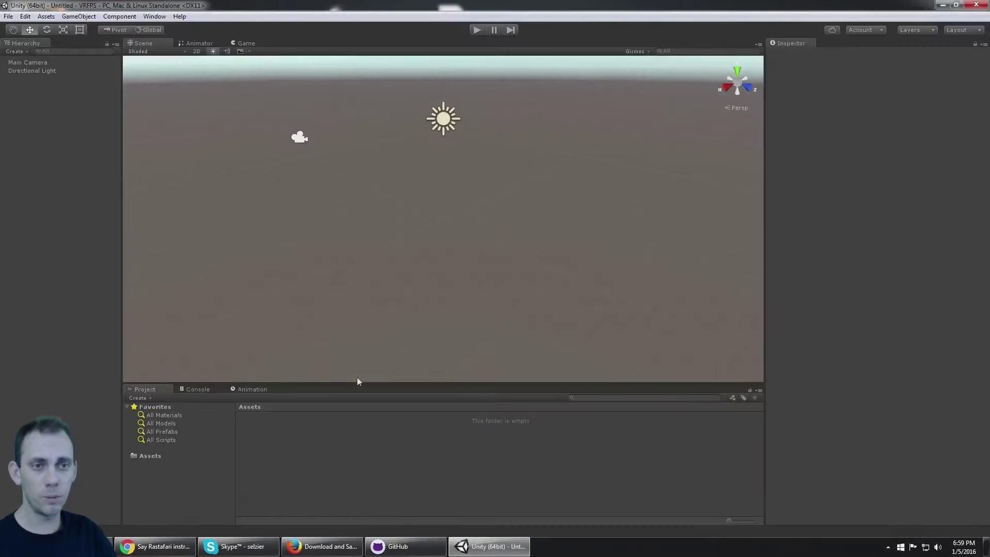
Start importing the Characters standard asset package.
left_click(46, 16)
mouse_move(99, 105)
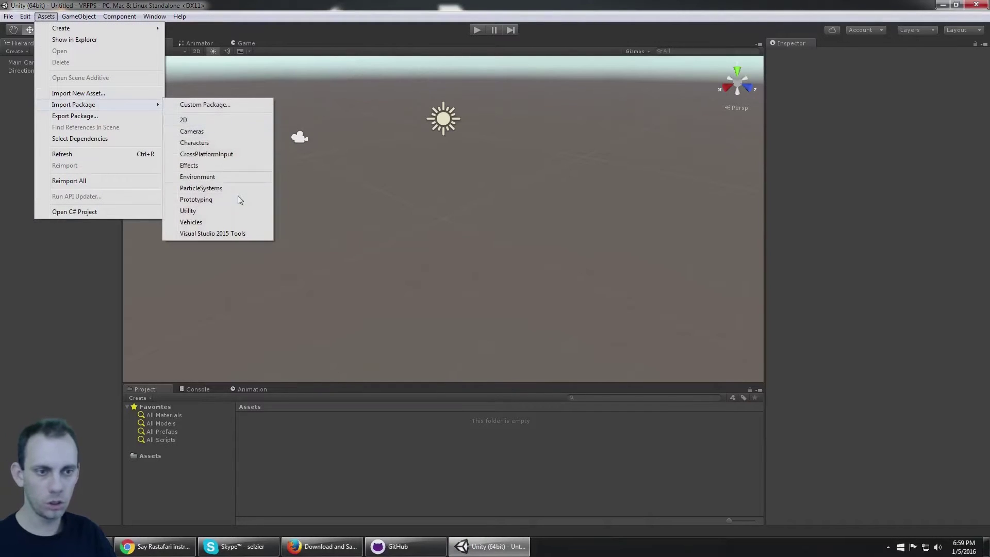
left_click(218, 143)
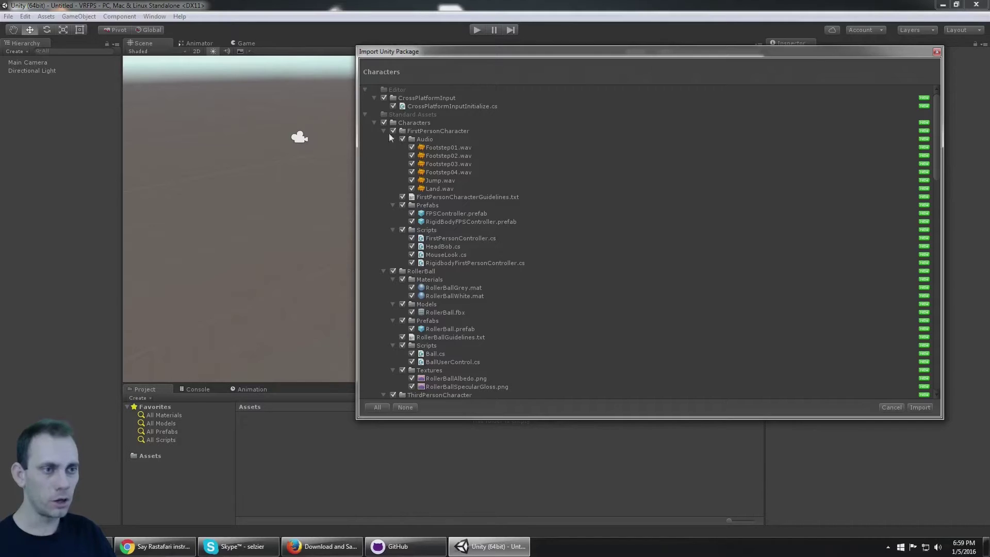
Untick RollerBall and ThirdPersonCharacter, importing only the FirstPersonCharacter content.
left_click(384, 131)
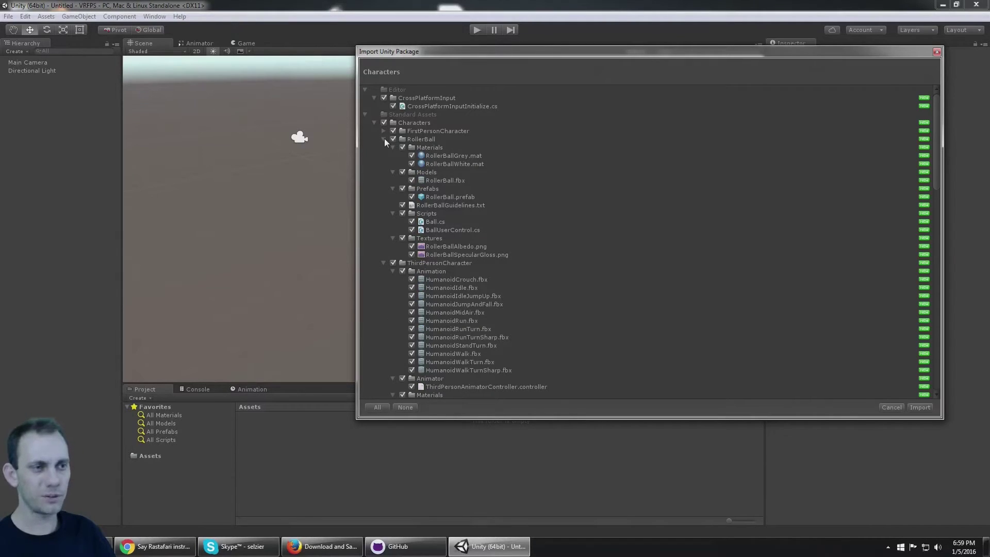
left_click(385, 139)
left_click(383, 147)
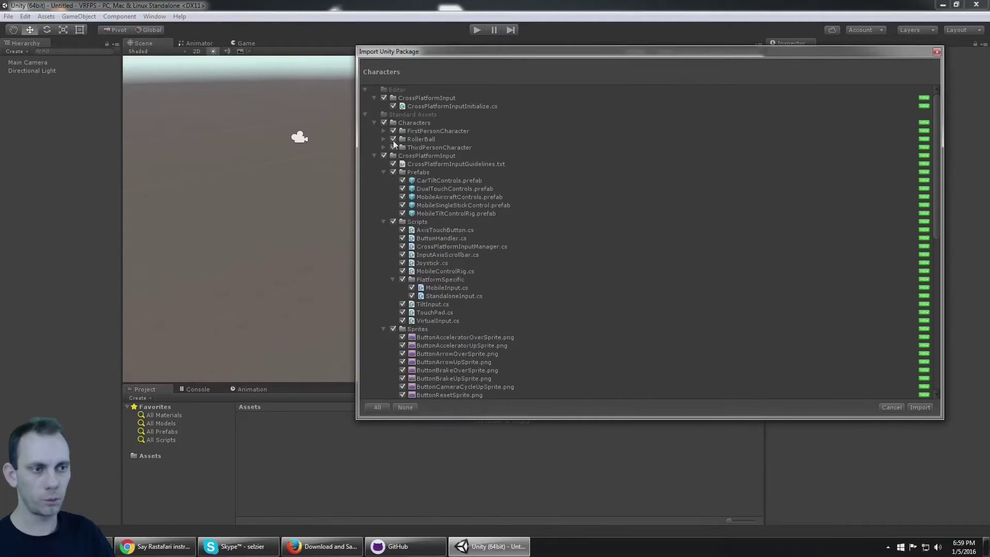
left_click(394, 140)
left_click(393, 147)
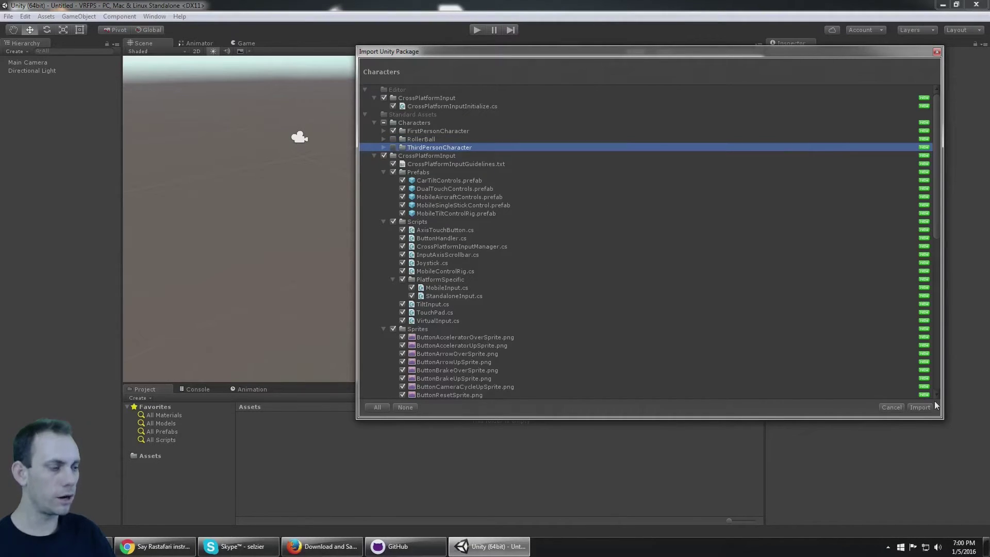
left_click(925, 409)
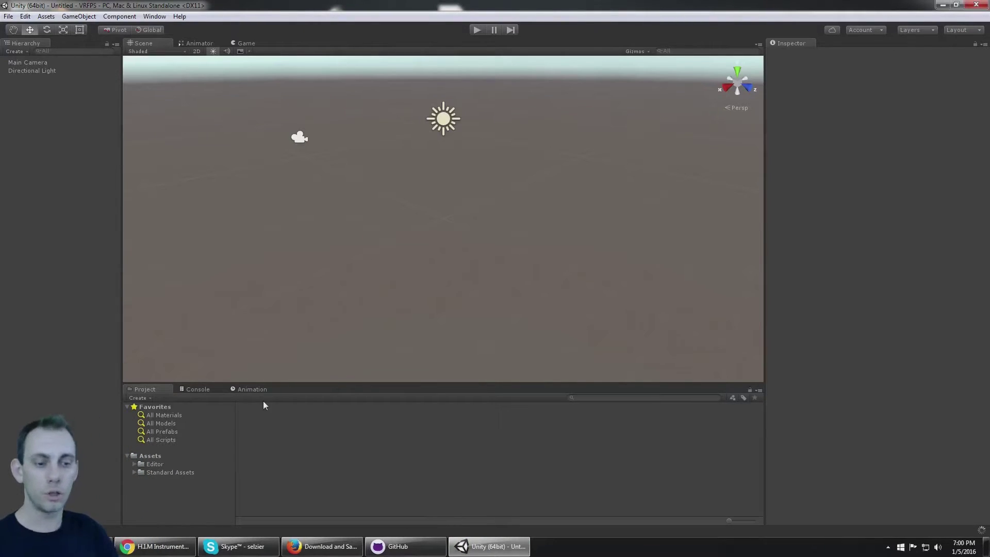
Add the FPSController prefab from Characters/FirstPersonCharacter/Prefabs to the scene.
left_click(135, 464)
left_click(134, 481)
left_click(186, 472)
left_click(175, 489)
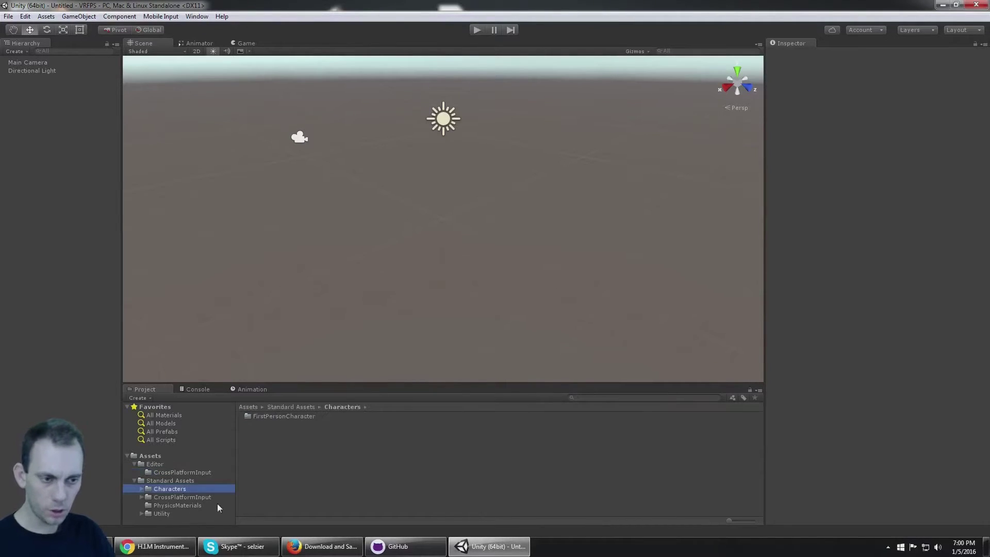
double_click(271, 417)
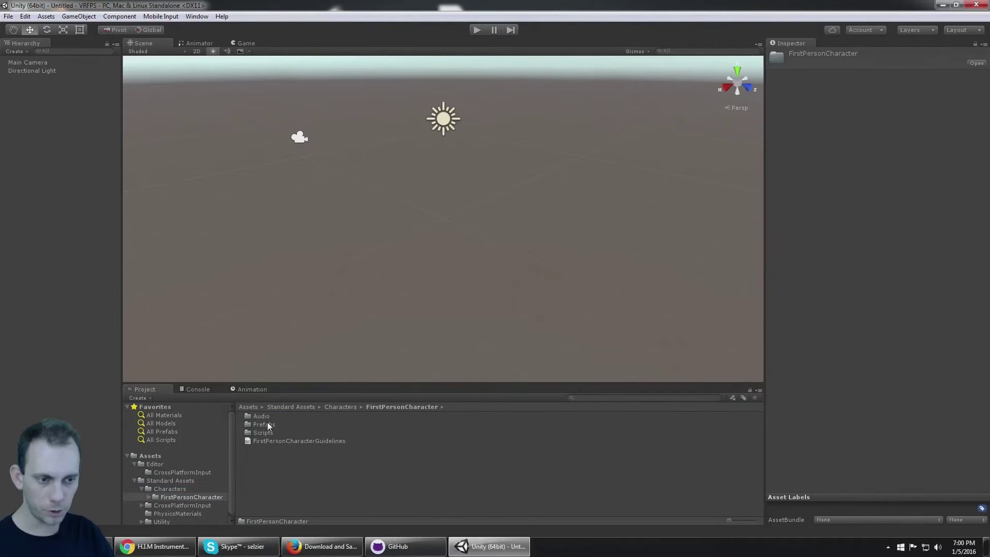
double_click(265, 425)
left_click_drag(272, 416, 65, 158)
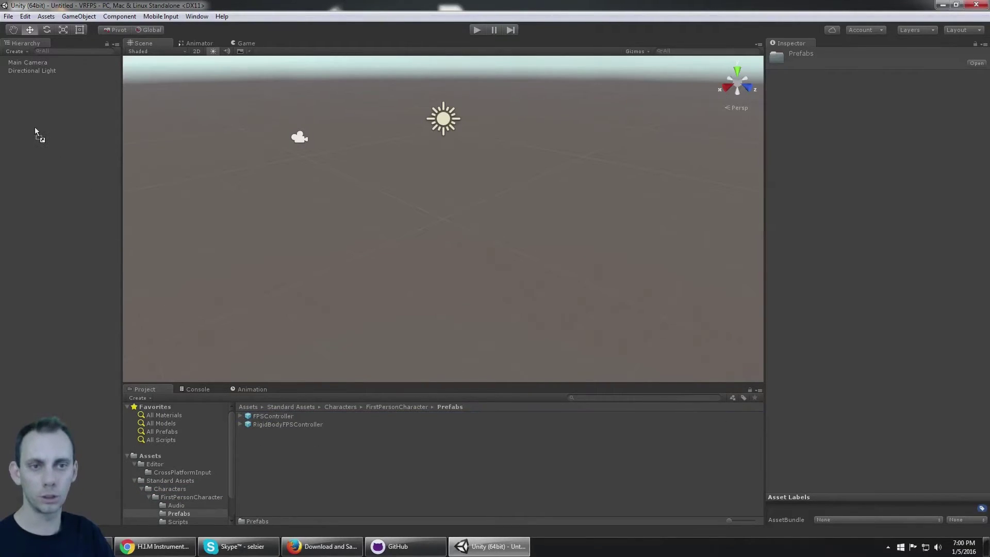
left_click_drag(35, 127, 36, 128)
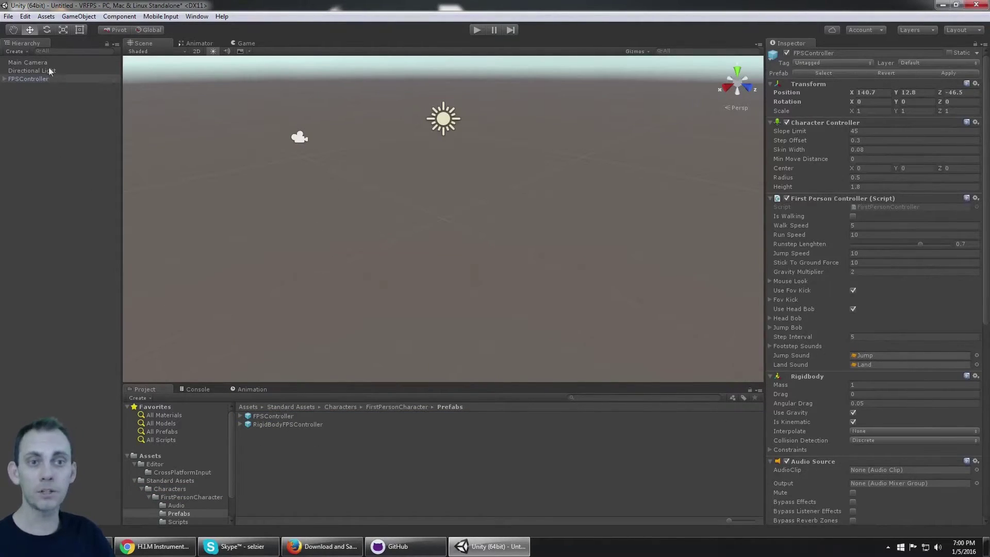
Set the FPSController's position to 0, 0, 0.
left_click(877, 92)
type("0")
key("Tab")
type("0")
key("Tab")
type("0")
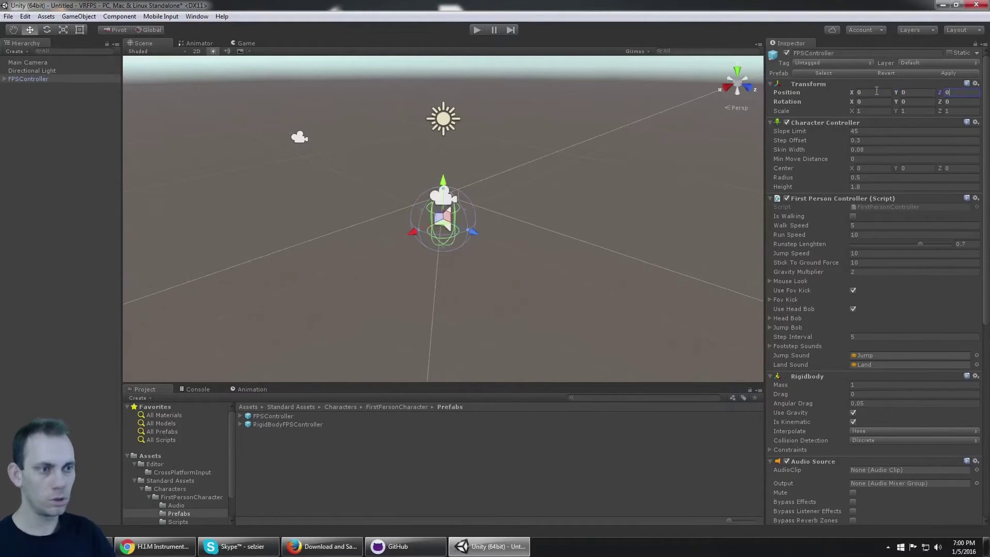
left_click_drag(627, 184, 601, 285, "alt")
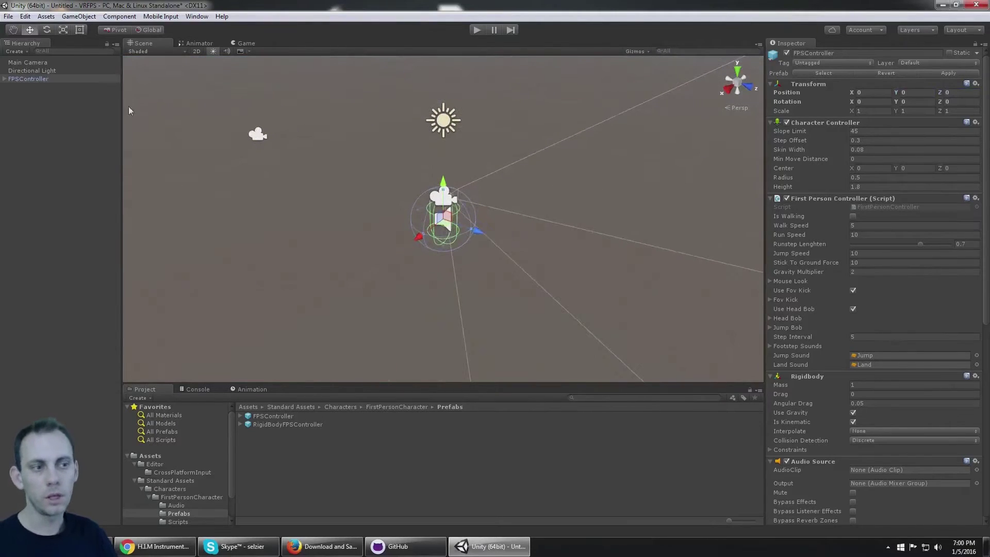
left_click_drag(526, 223, 503, 218, "alt")
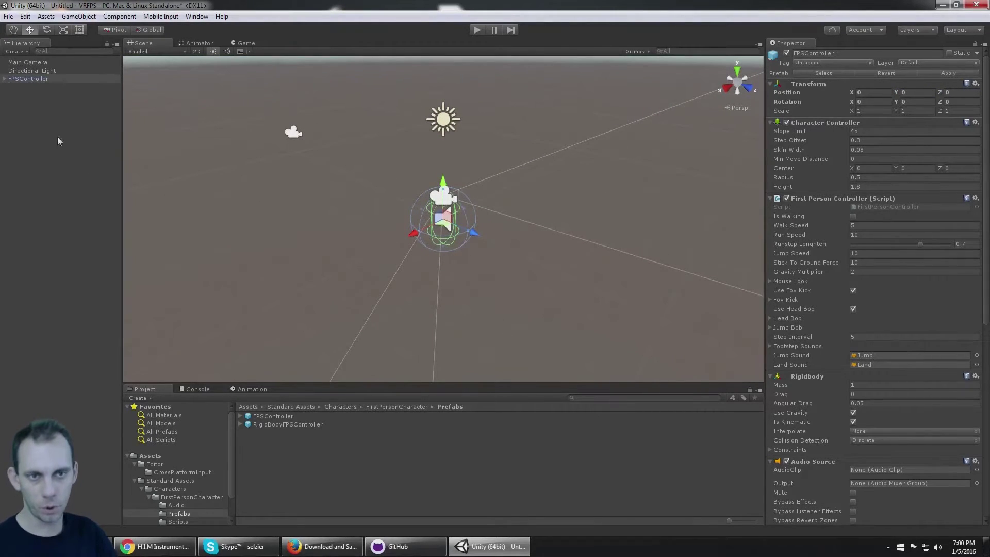
Delete the Main Camera and reselect the FPSController.
left_click(55, 62)
key("Delete")
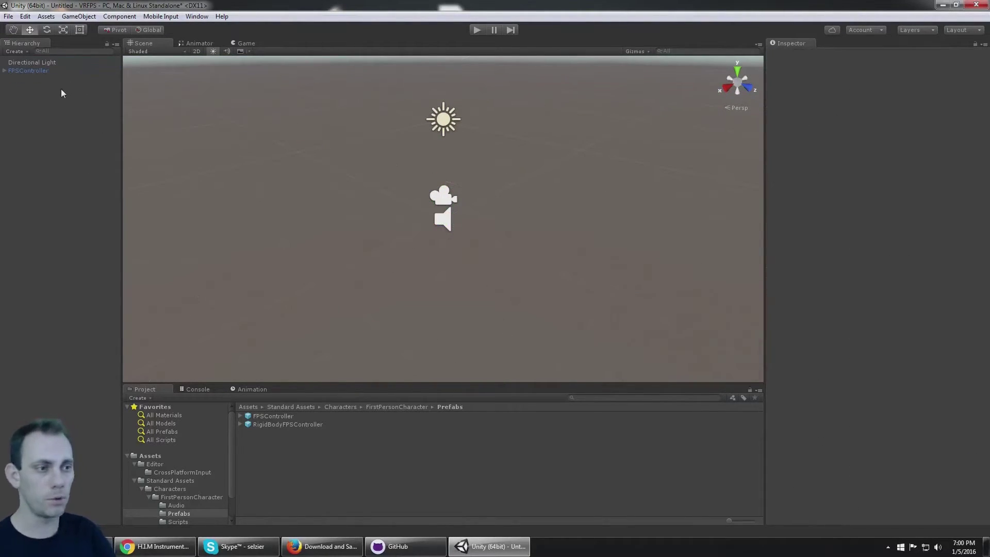
left_click(27, 70)
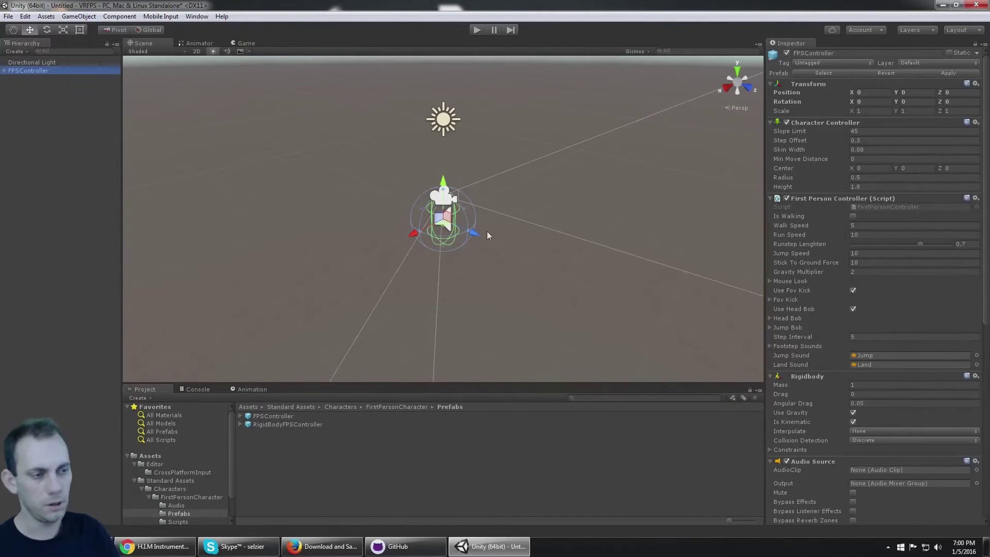
mouse_move(454, 247)
left_mouse_down("alt")
mouse_move(443, 224)
mouse_move(462, 218)
mouse_move(443, 237)
left_mouse_up("alt")
Add a 3D Plane to the scene as ground.
right_click(42, 173)
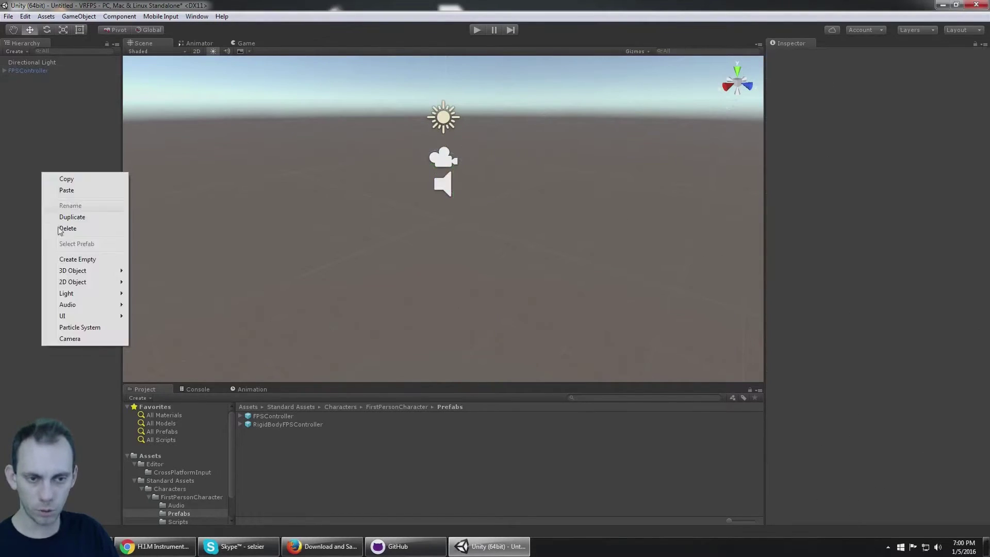
mouse_move(101, 272)
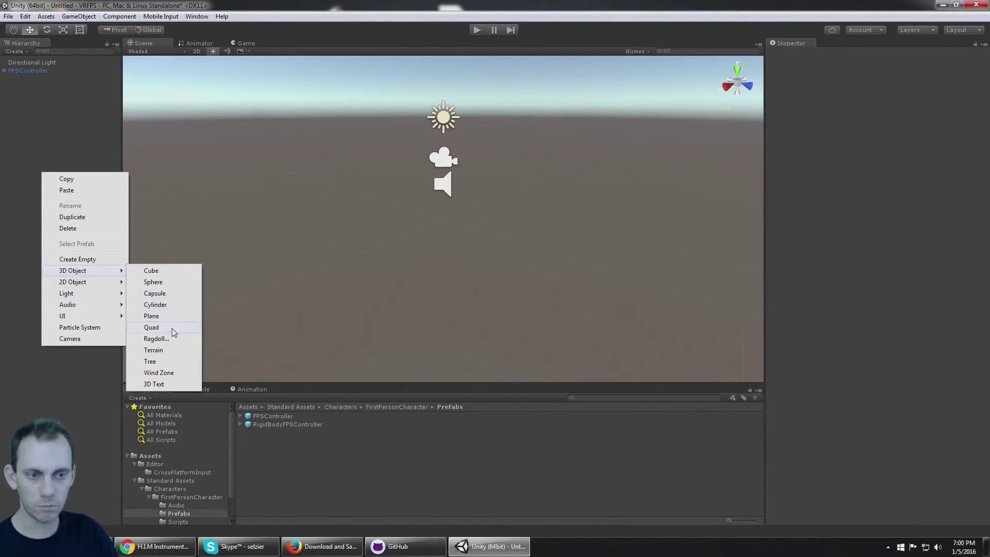
left_click(162, 316)
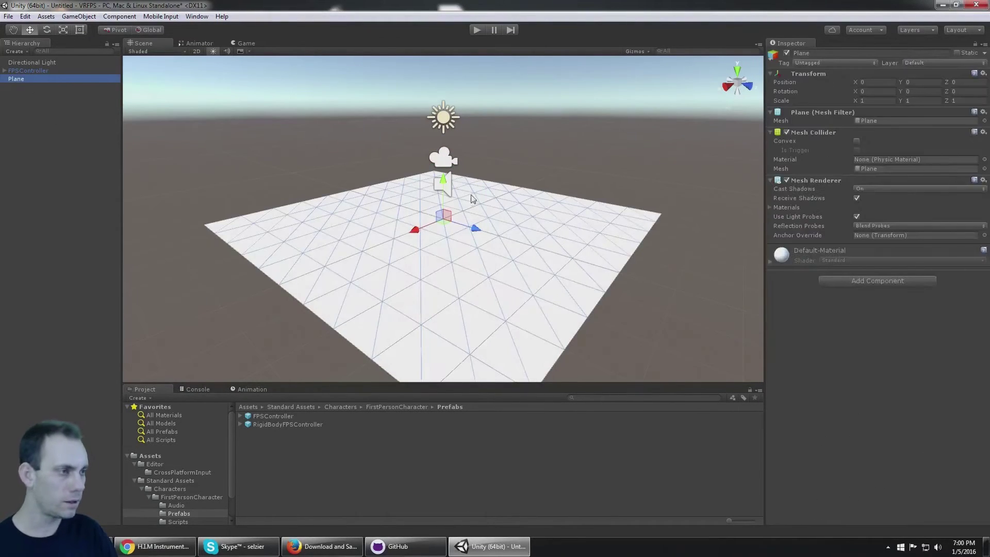
left_click_drag(473, 198, 412, 192, "alt")
Select the FPSController and play-test walking and turning across the plane.
left_click(445, 160)
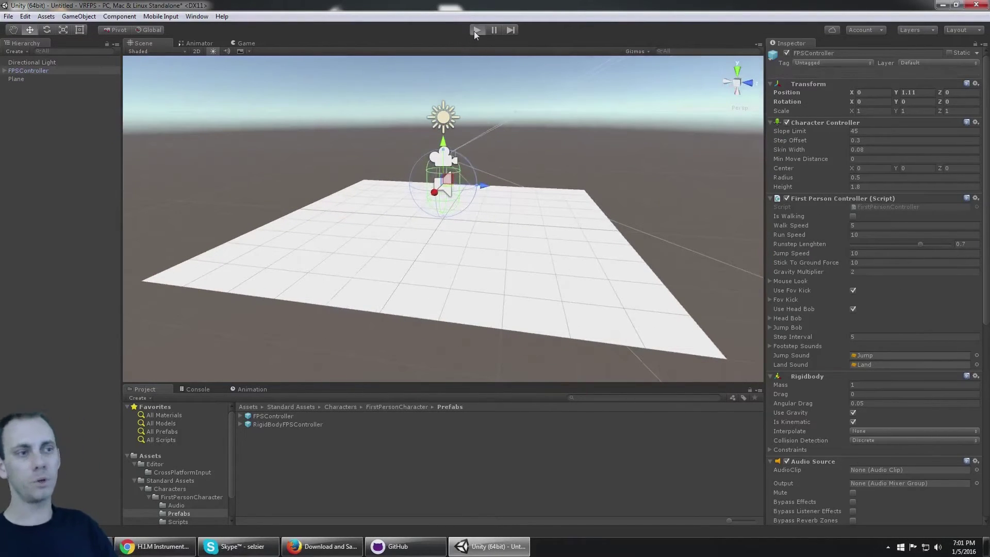
key("ctrl+p")
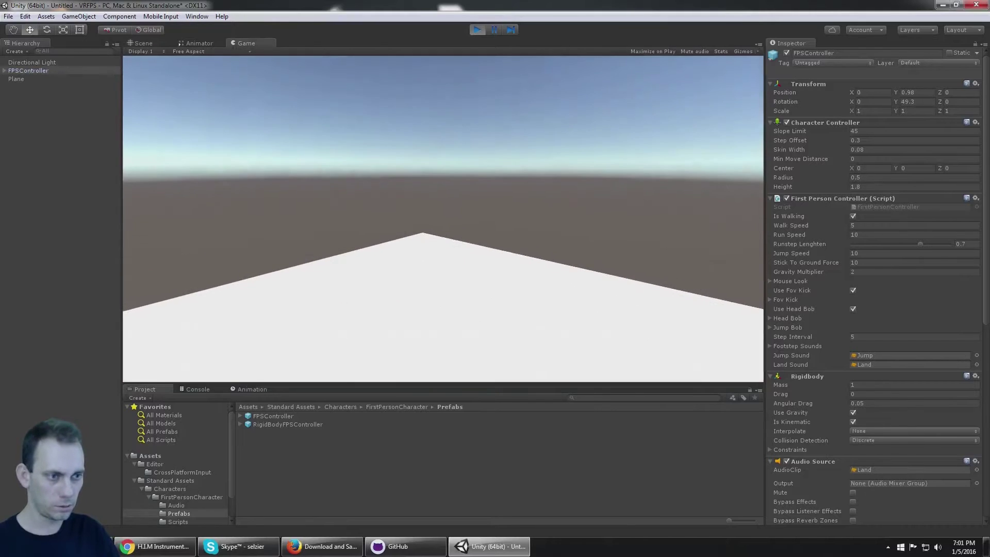
key("w")
key("w")
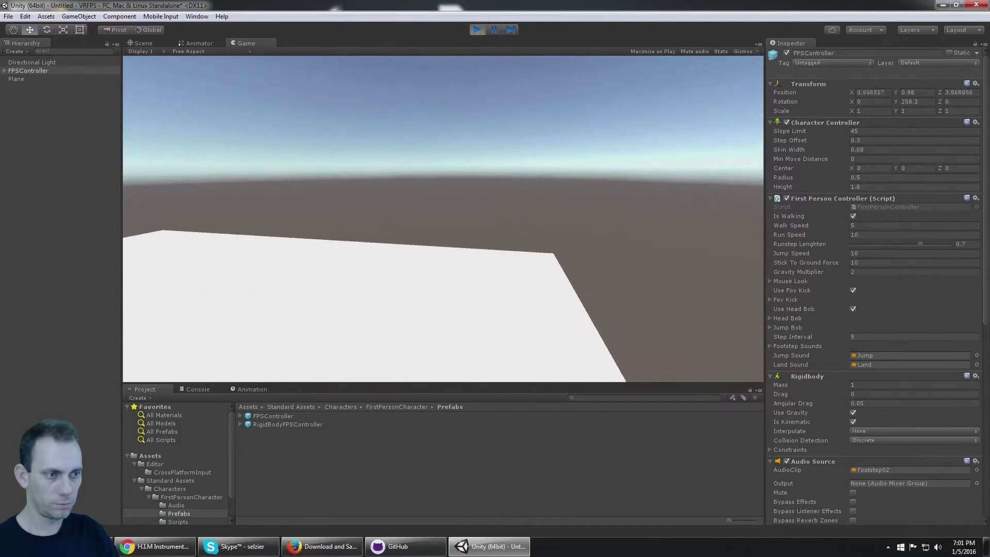
key("w")
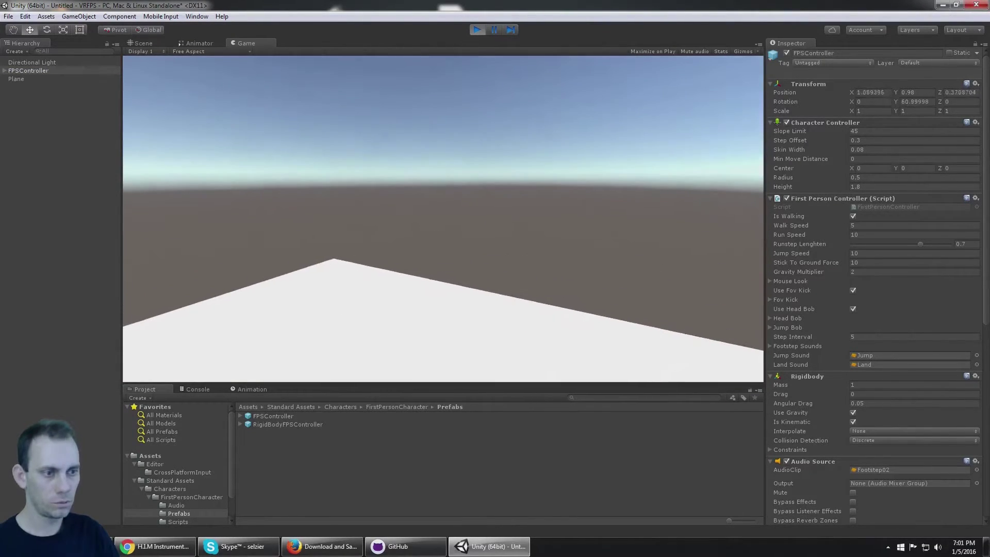
key("w")
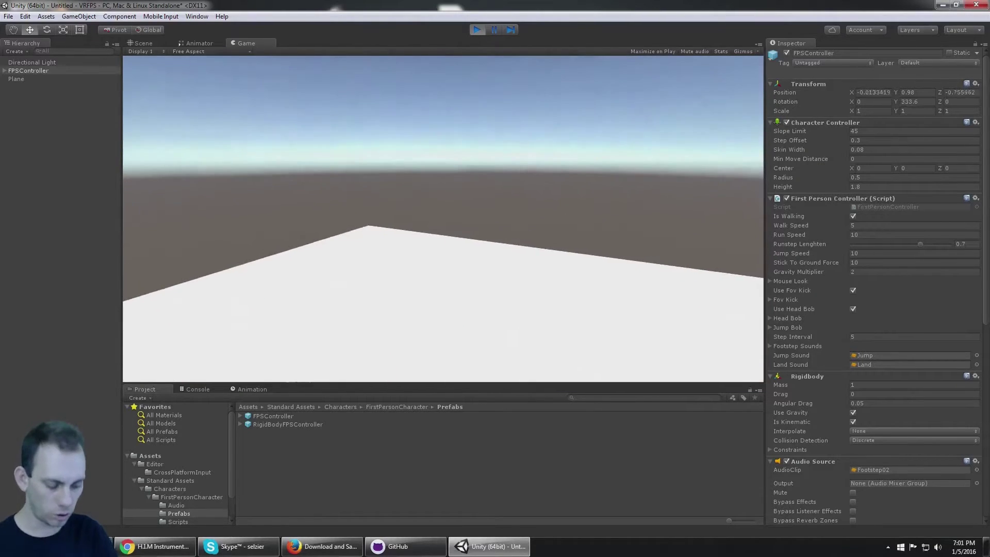
key("ctrl+1")
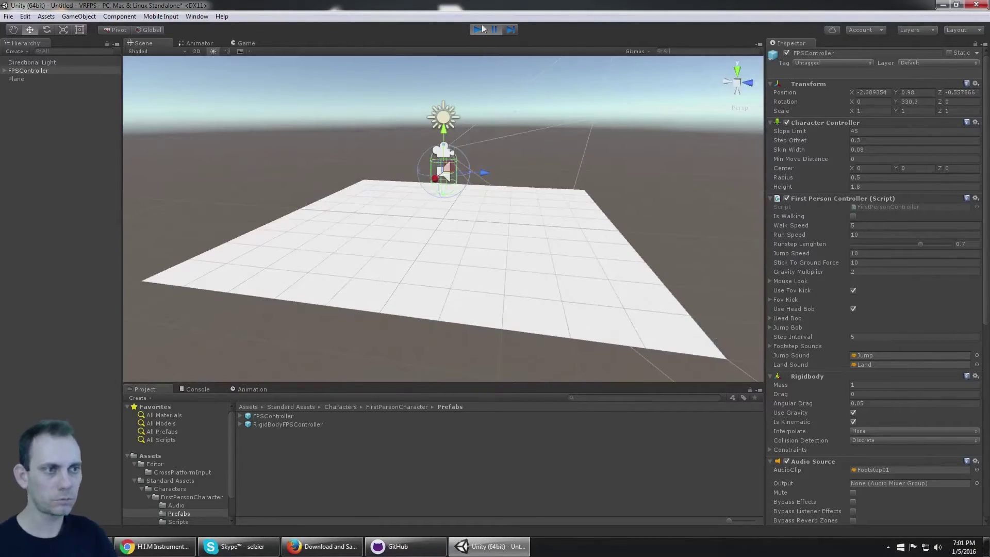
Switch the build target to Android with ETC2 (GLES 3.0) compression and replay the scene.
left_click(477, 30)
left_click(8, 17)
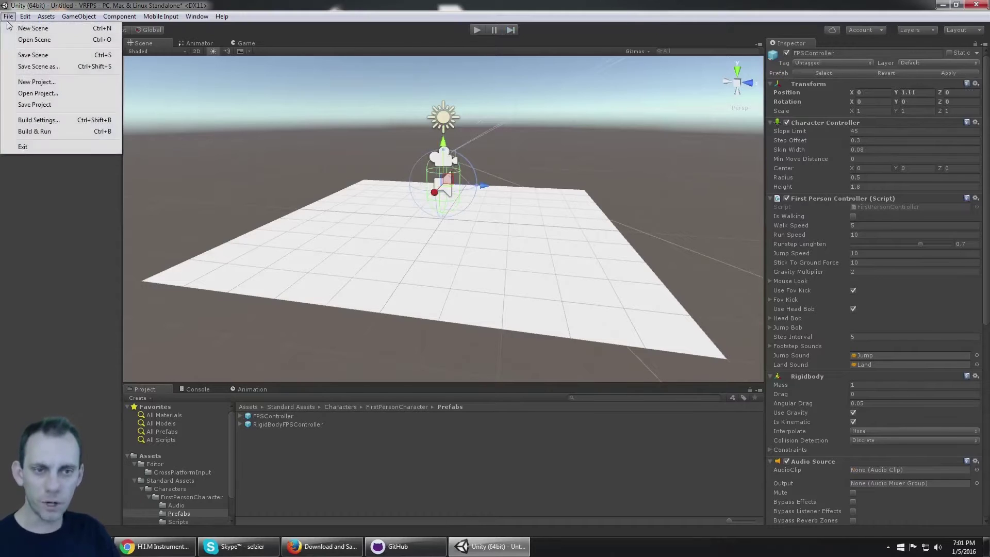
left_click(56, 120)
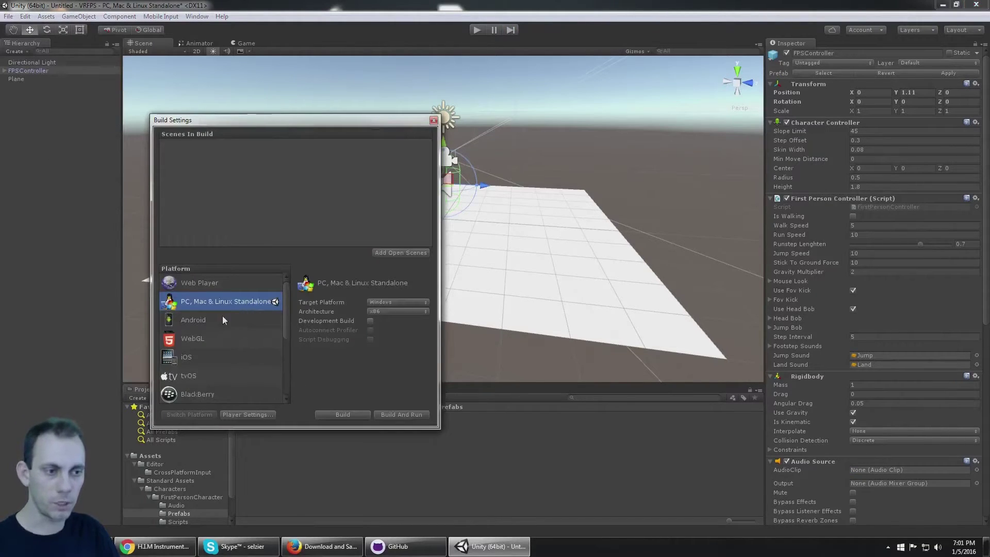
left_click(223, 320)
left_click(378, 302)
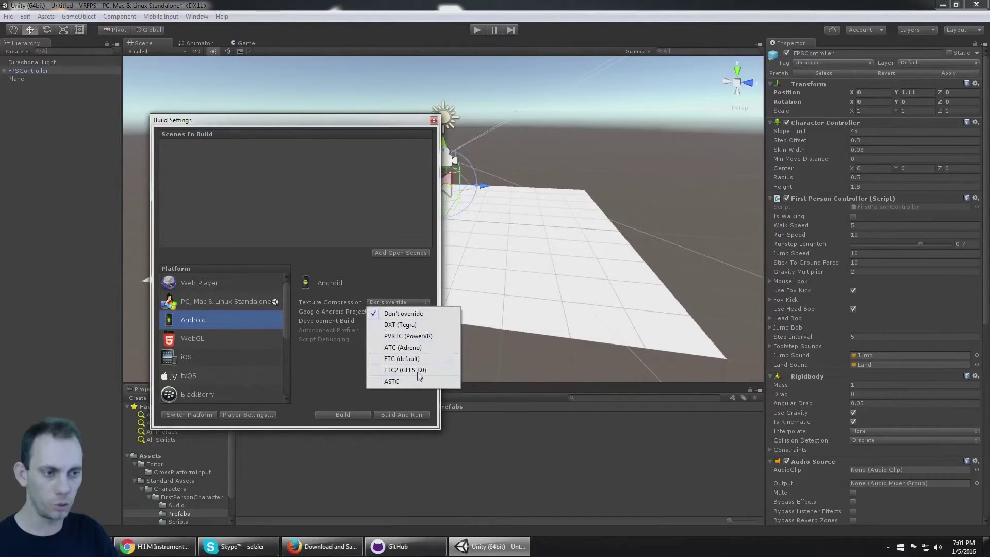
left_click(405, 371)
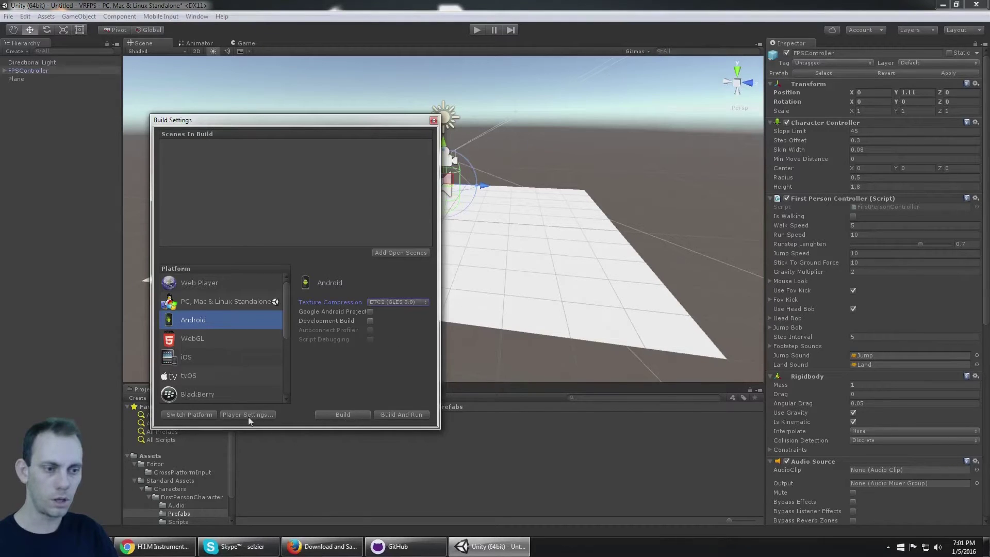
left_click(196, 415)
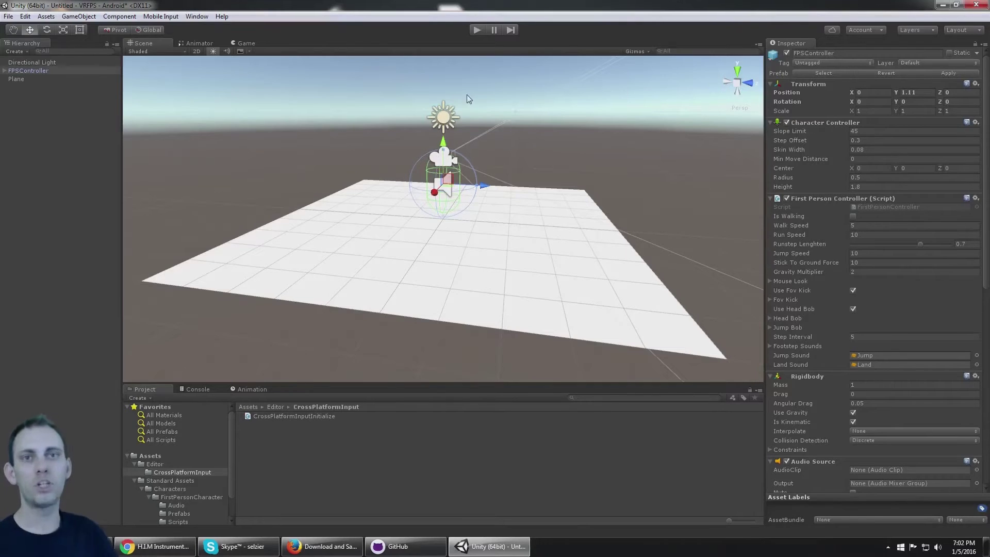
left_click(477, 30)
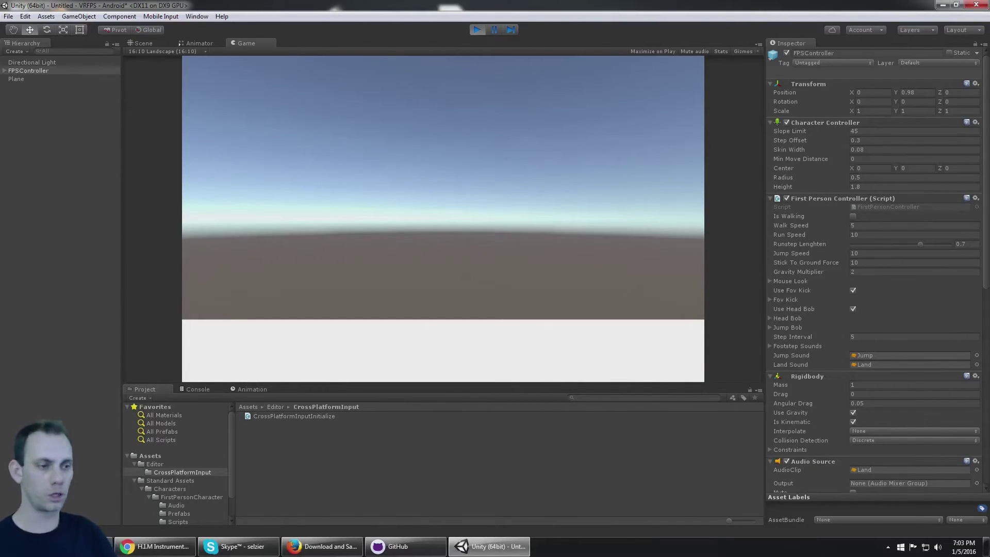
Stop play mode and disable Mobile Input, acknowledging the confirmation message.
key("ctrl+1")
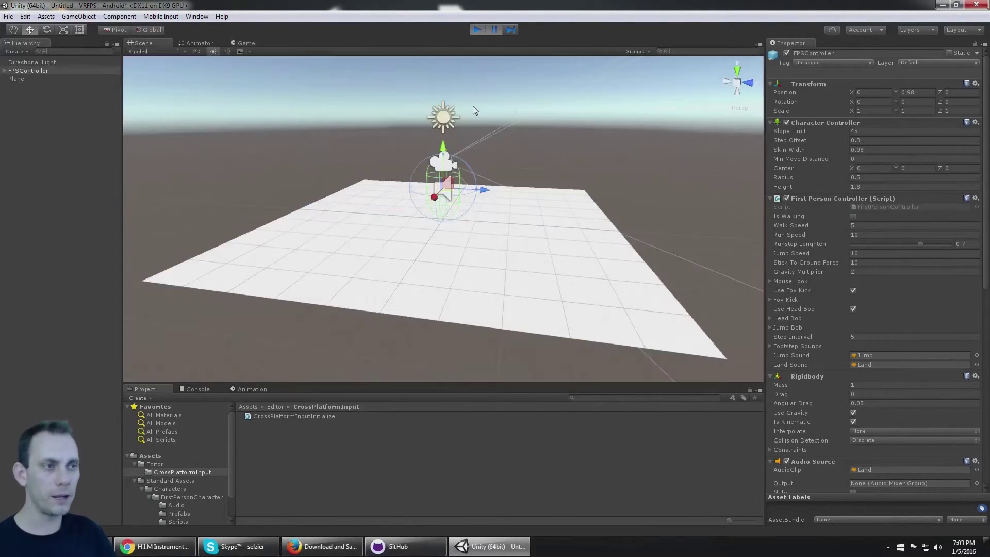
left_click(477, 30)
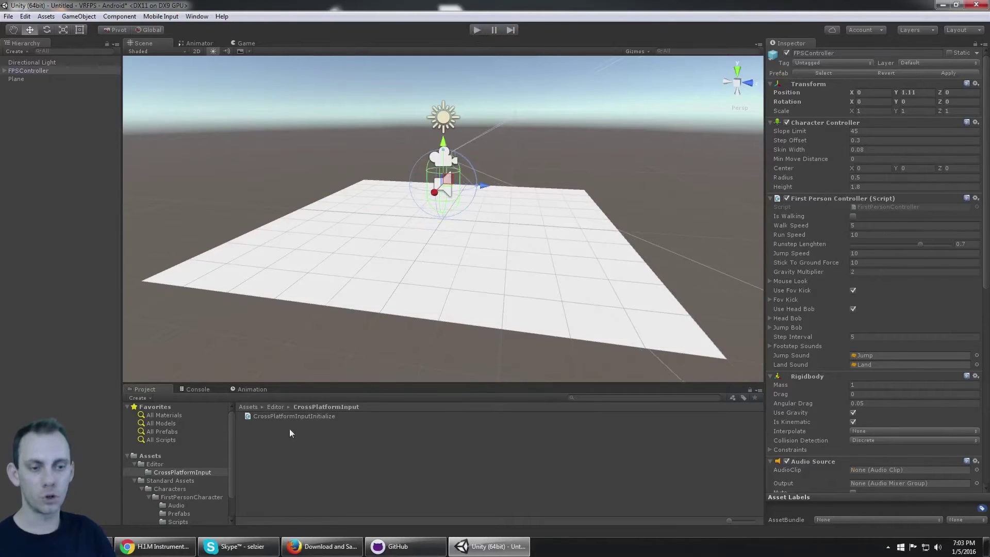
left_click(188, 473)
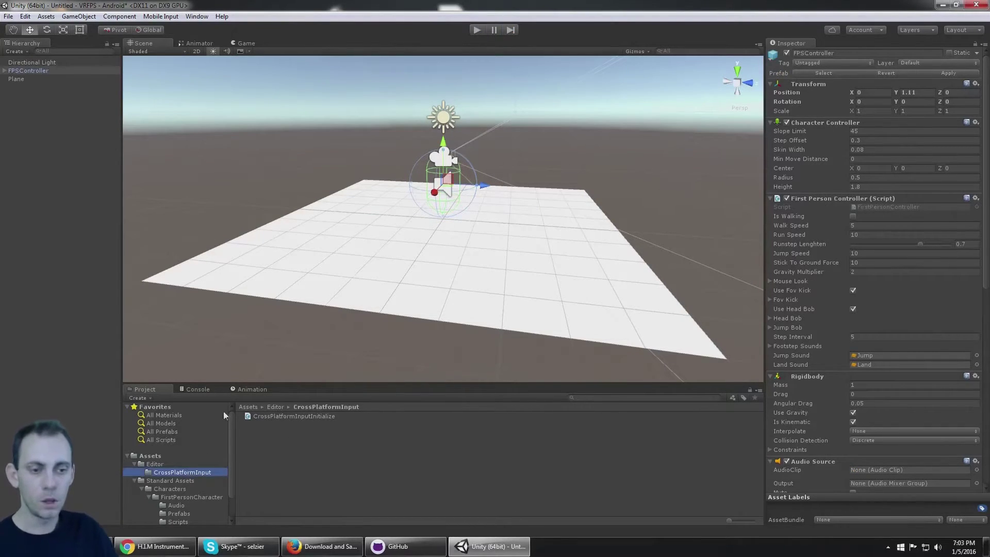
left_click(196, 17)
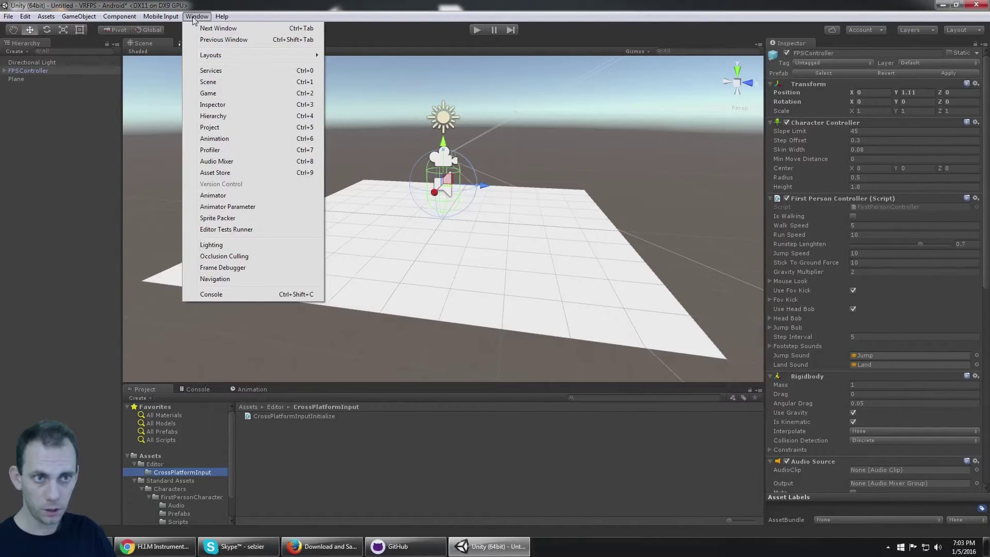
mouse_move(161, 17)
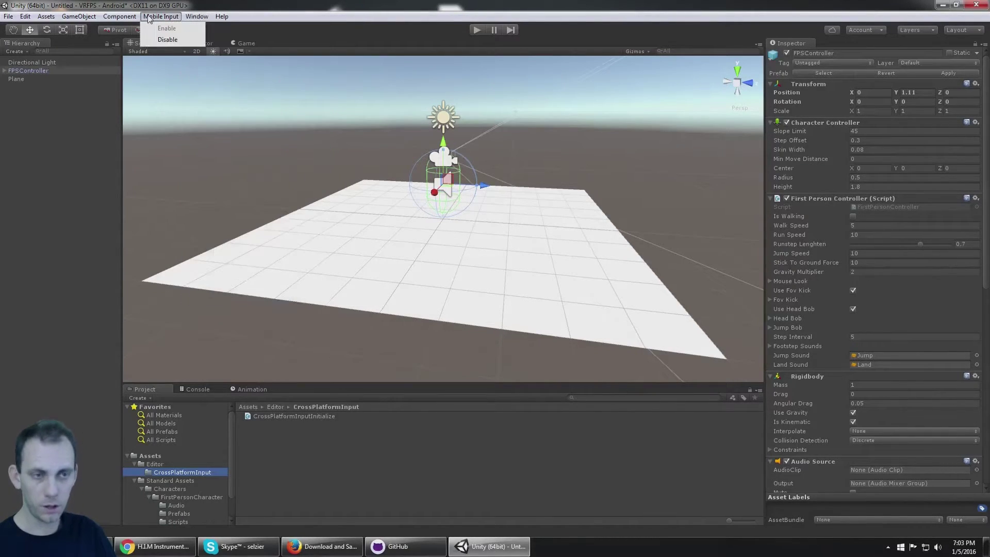
left_click(176, 40)
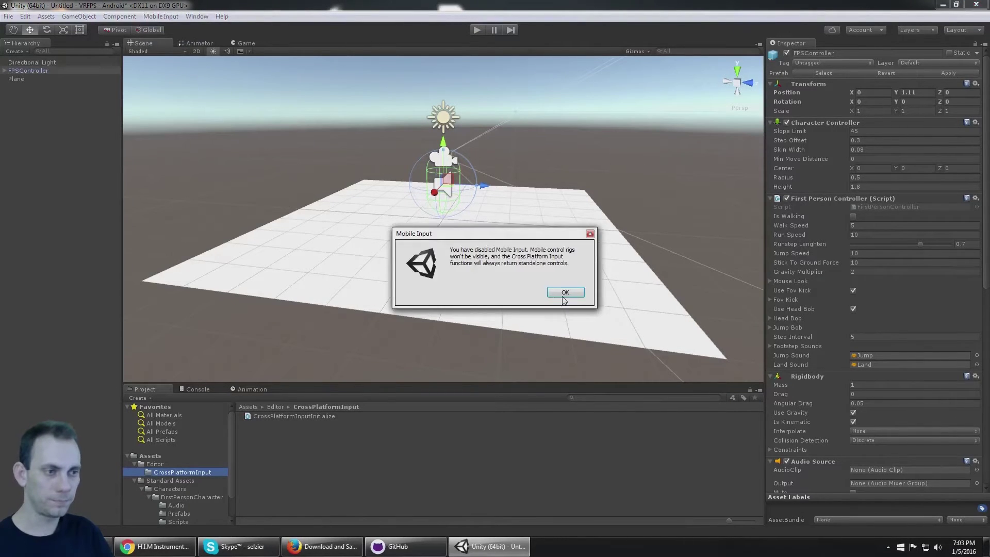
left_click(567, 293)
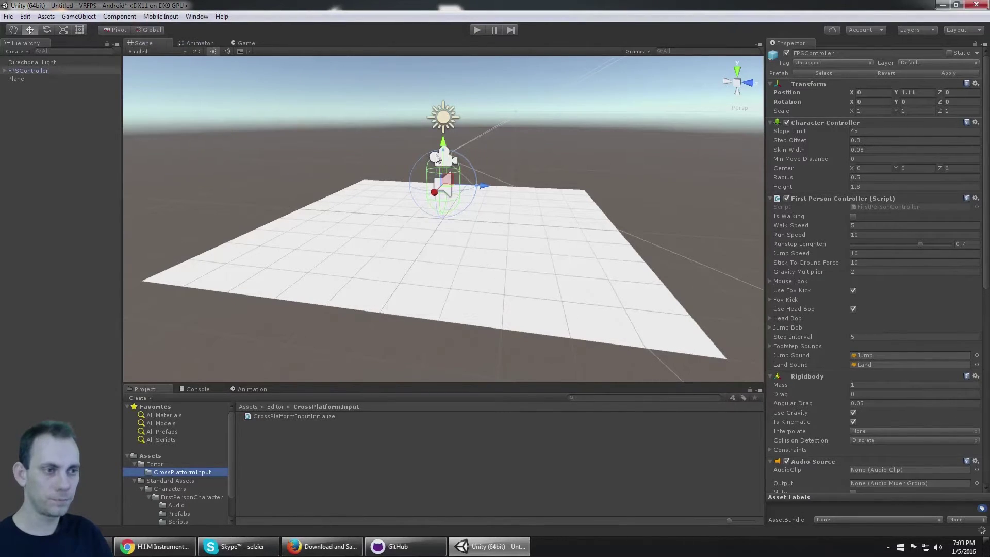
Play the scene, walking the player forward, back and turning around the plane.
left_click(478, 30)
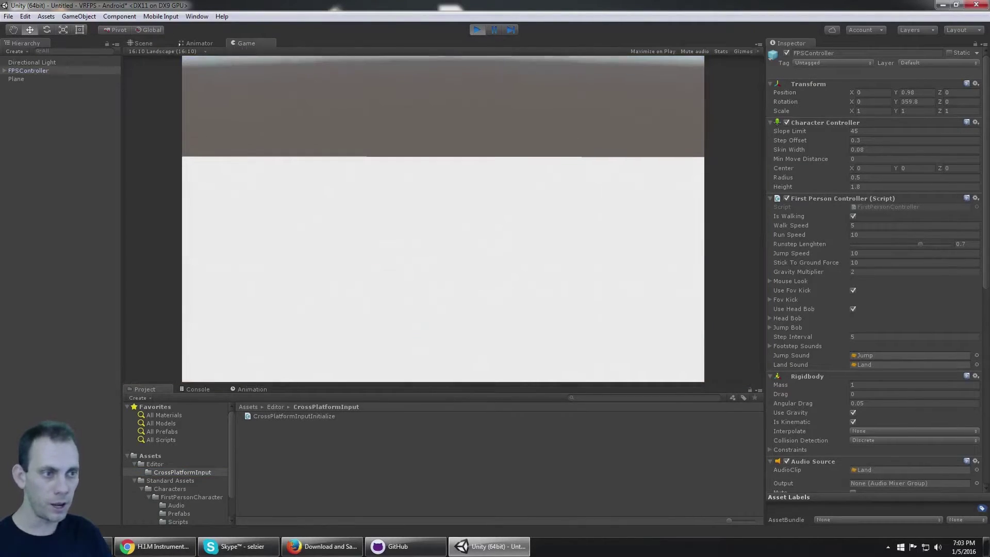
key("w")
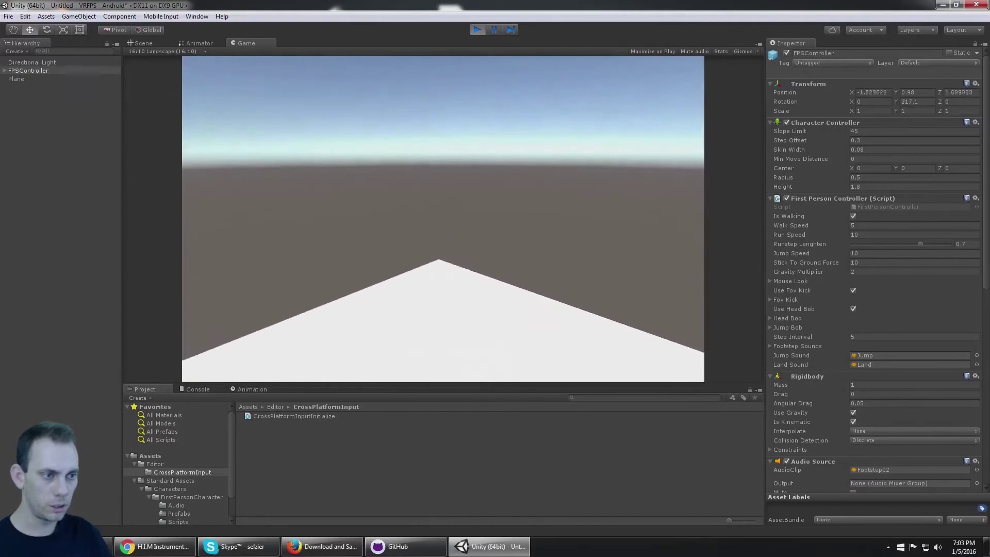
key("s")
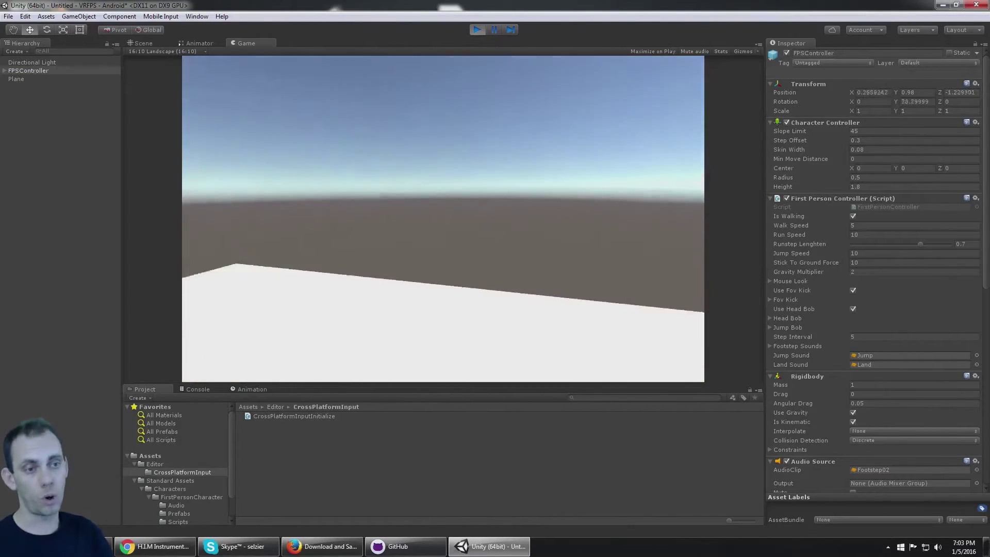
key("w")
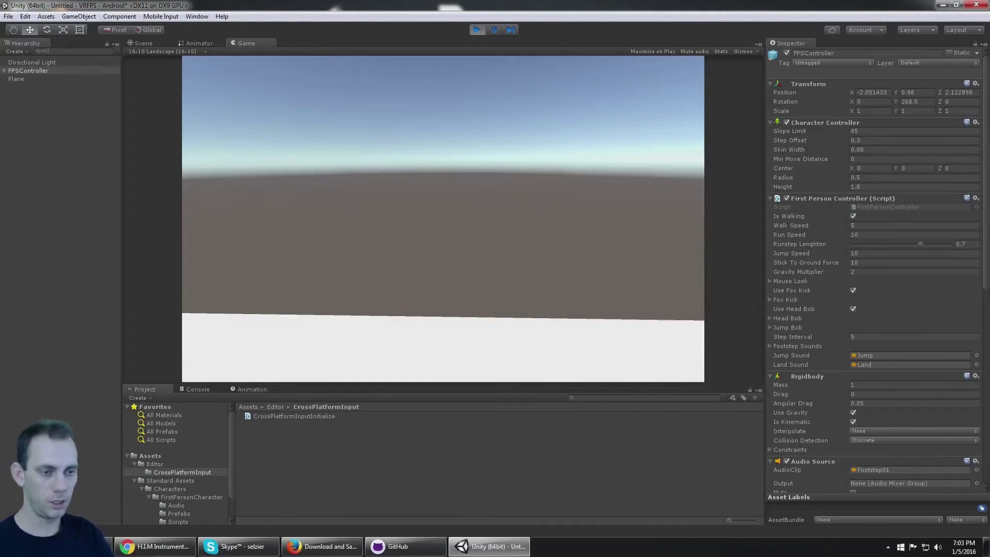
key("alt+Tab")
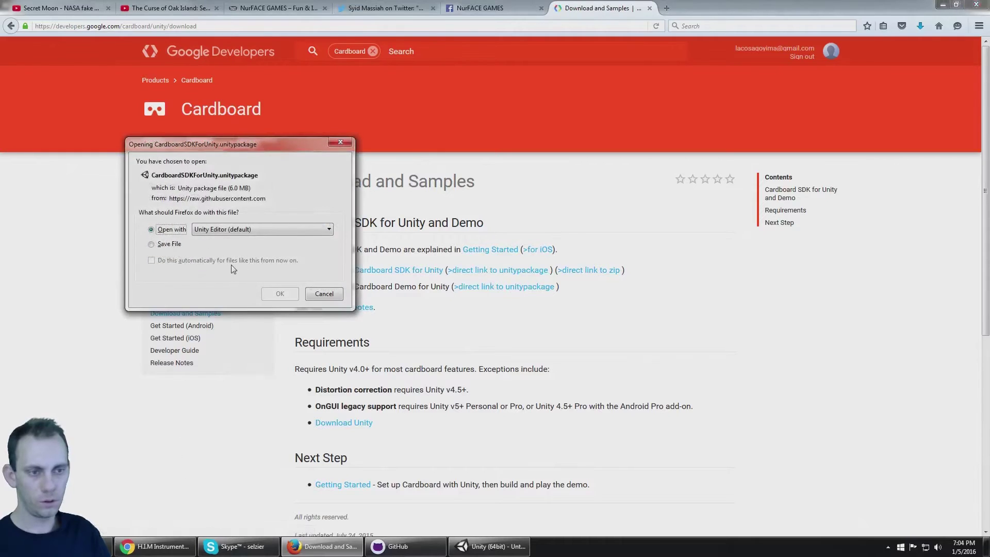
Open the downloaded CardboardSDKForUnity.unitypackage with the Unity Editor.
left_click(281, 293)
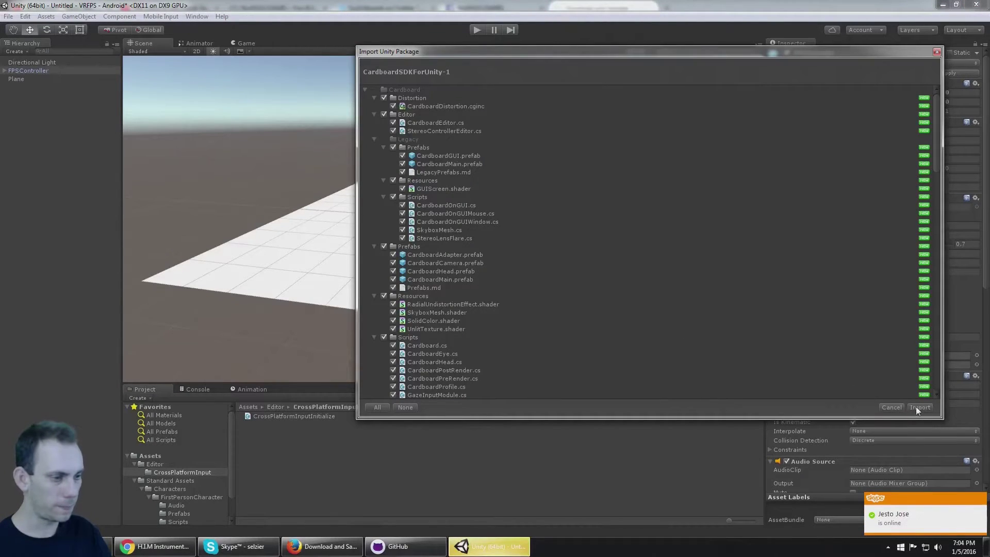
Import all Cardboard SDK files and browse to the Cardboard Prefabs folder.
left_click(919, 407)
left_click(181, 464)
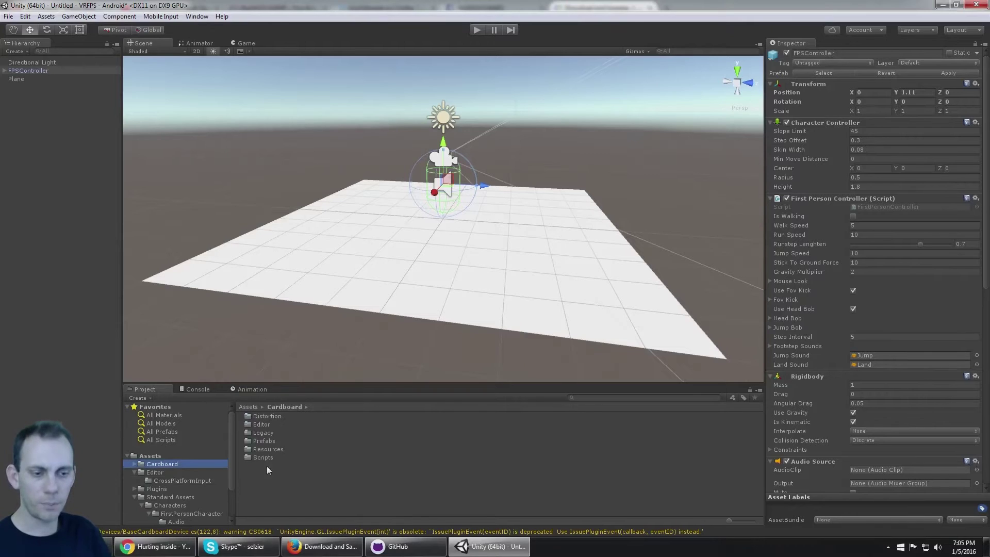
left_click(134, 464)
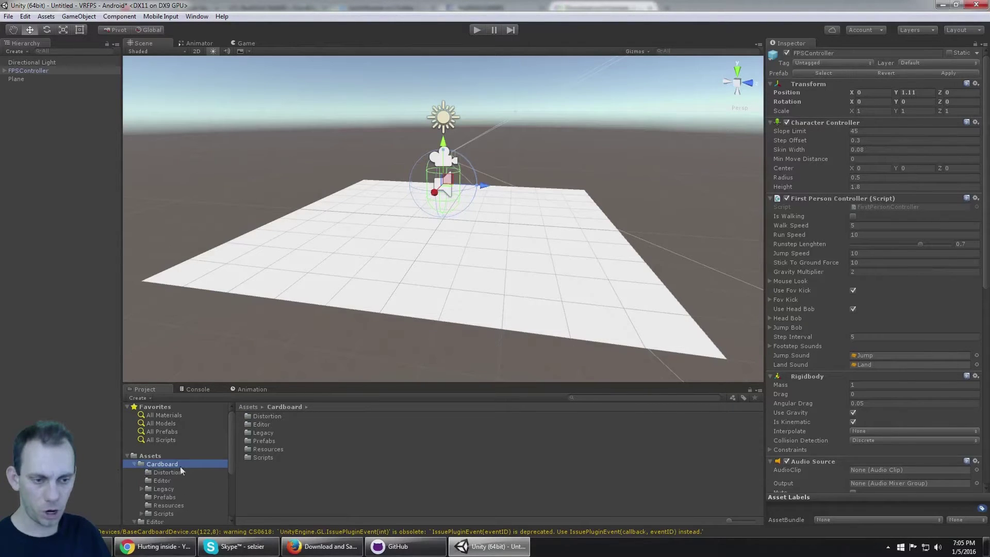
left_click(171, 497)
left_click(294, 448)
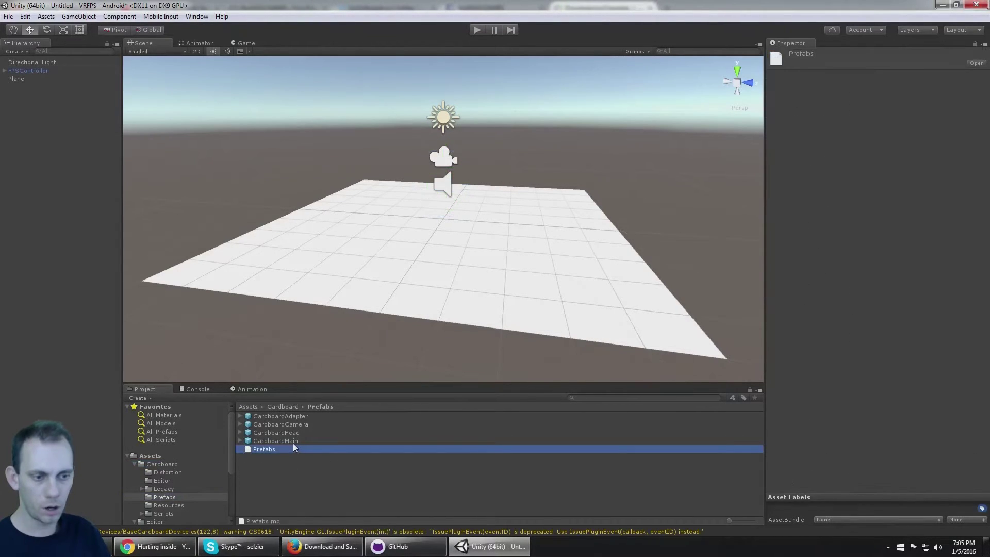
Add a CardboardMain instance to the scene at Position Y 1.5.
left_click_drag(293, 442, 76, 94)
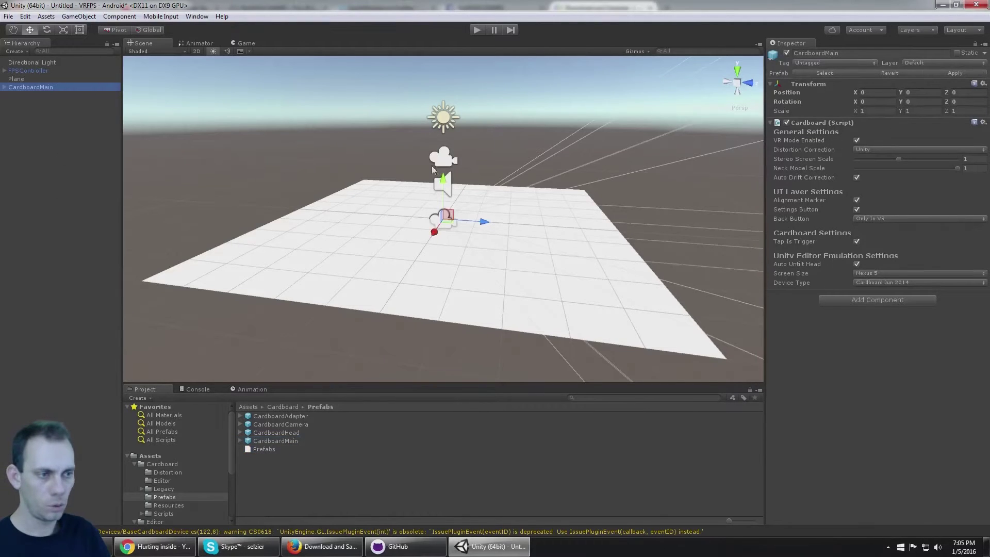
left_click_drag(431, 165, 442, 136, "alt")
type("1.5")
left_click_drag(464, 166, 504, 166, "alt")
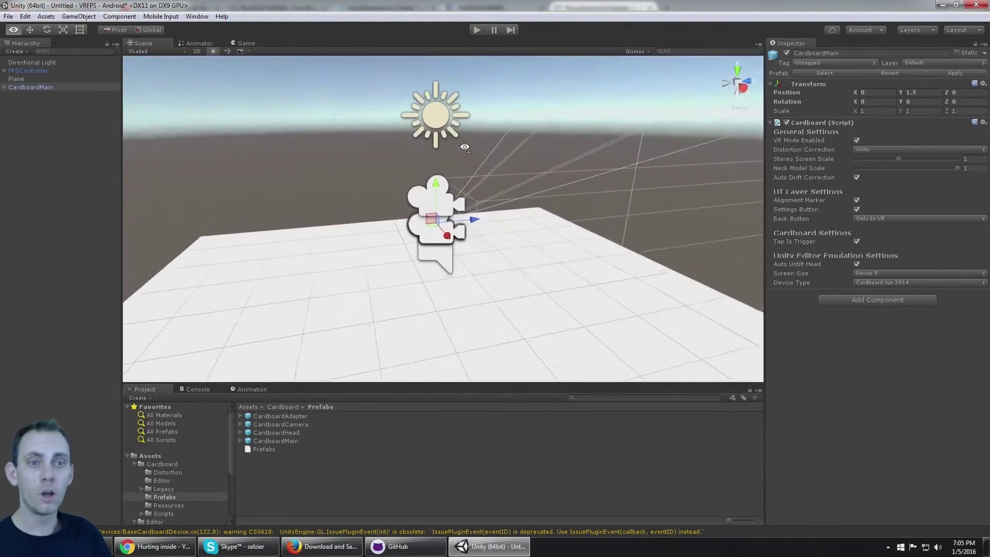
scroll(462, 147, "up", 2)
Expand FPSController and CardboardMain to inspect their child cameras.
left_click(18, 72)
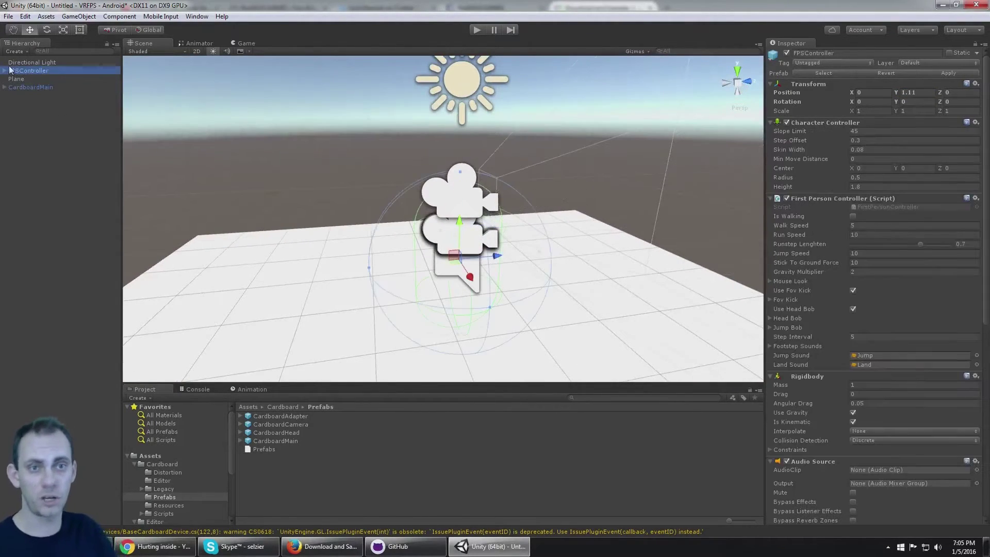
left_click(5, 71)
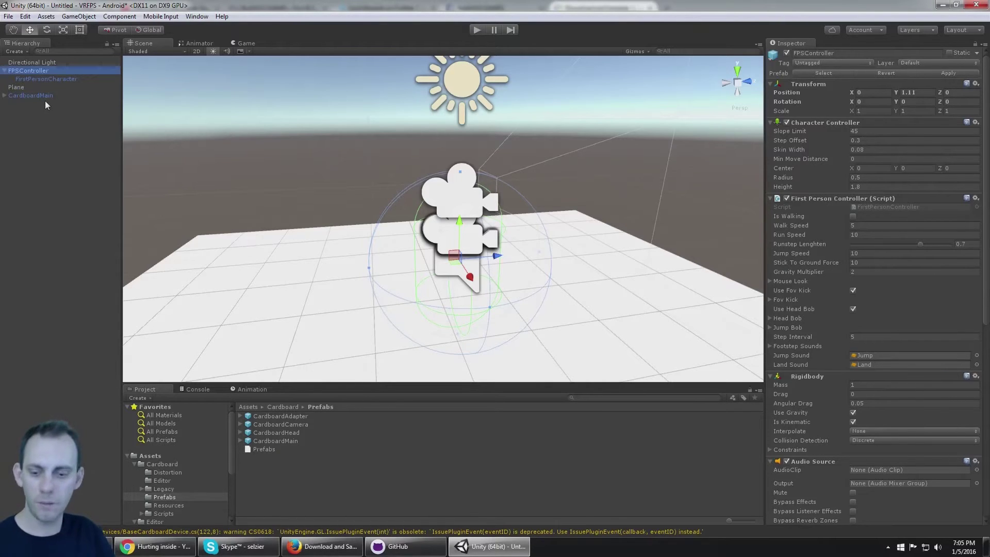
key("Down")
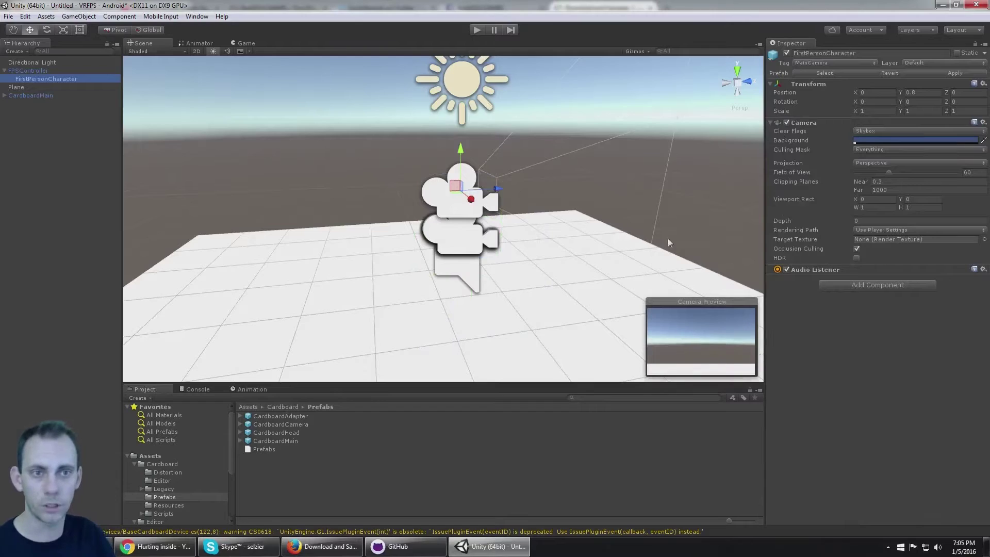
left_click(32, 96)
key("Right")
key("Down")
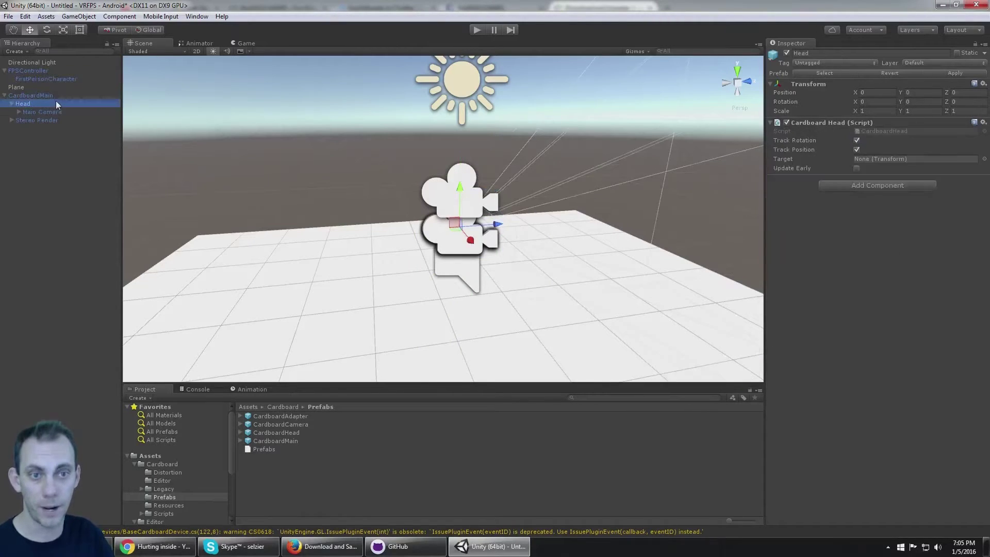
key("Down")
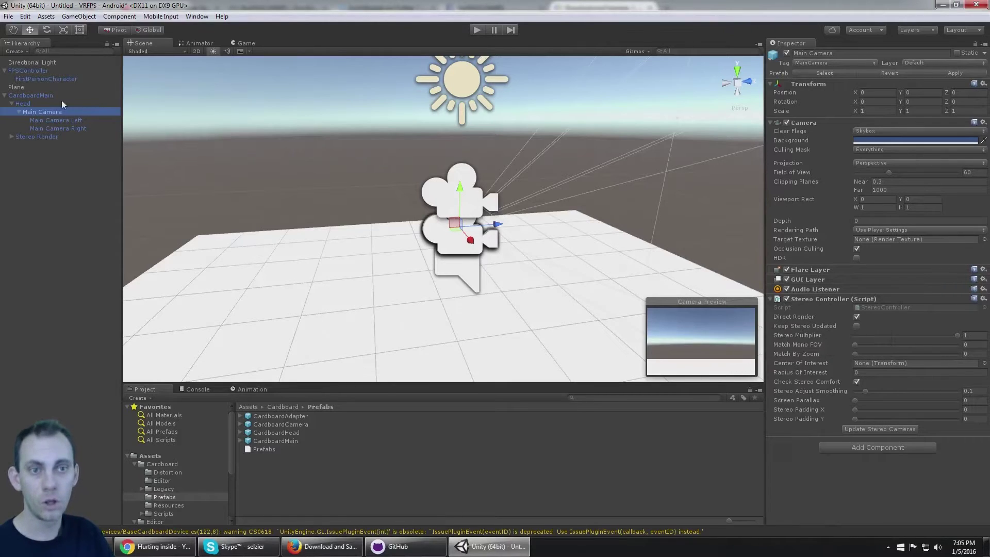
Delete the FirstPersonCharacter camera and nest CardboardMain under FPSController.
left_click(54, 79)
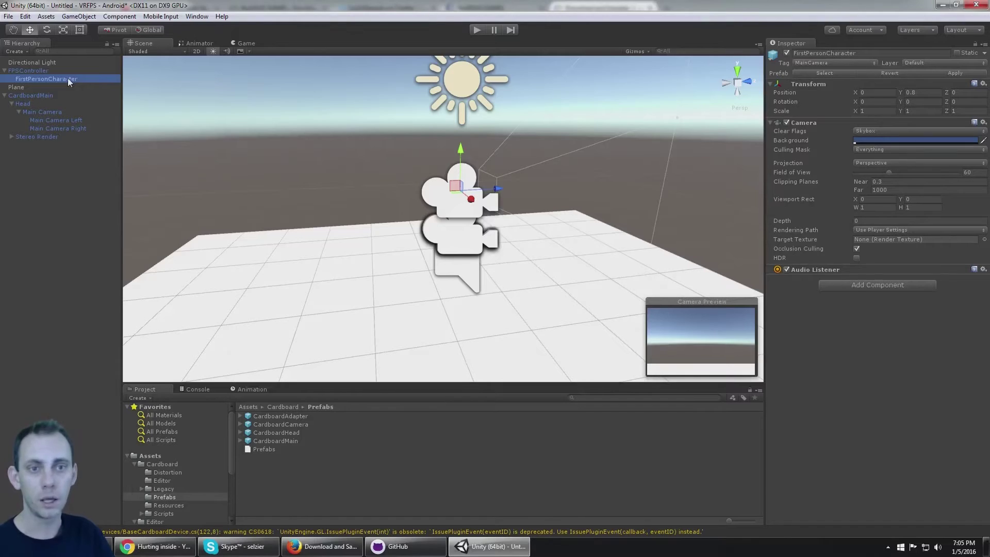
key("Delete")
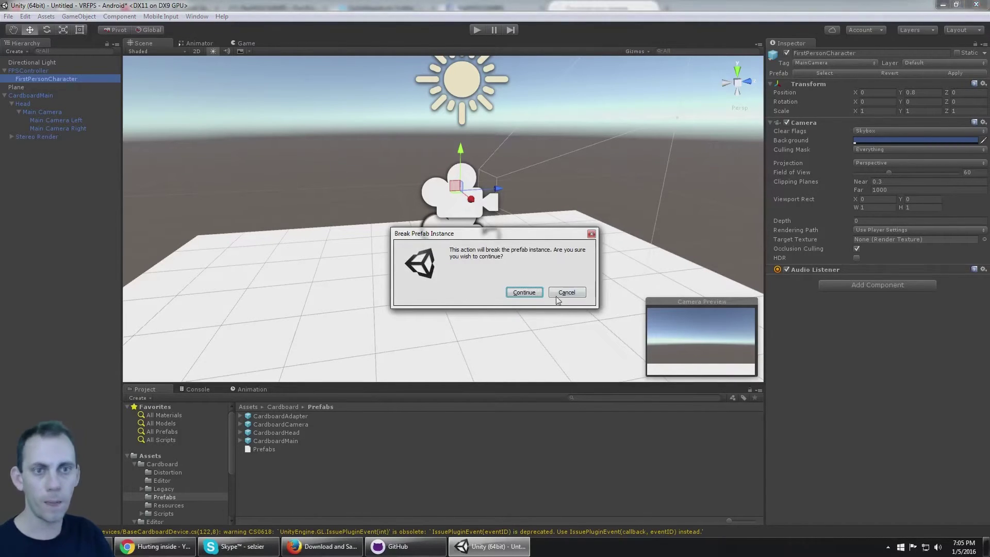
left_click(531, 291)
left_click_drag(48, 86, 24, 71)
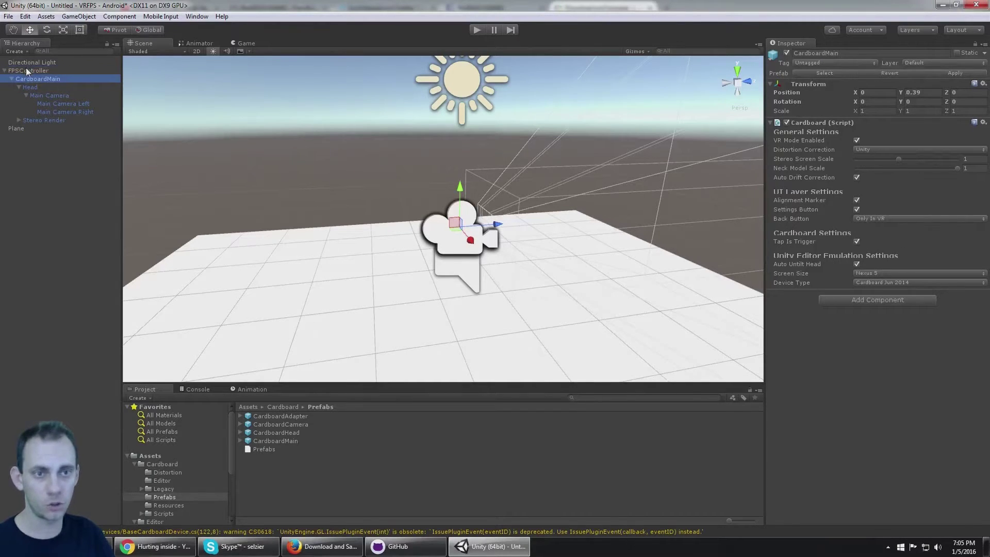
Play-test the FPSController, walking the Cardboard rig across the plane, then stop play mode.
left_click(26, 70)
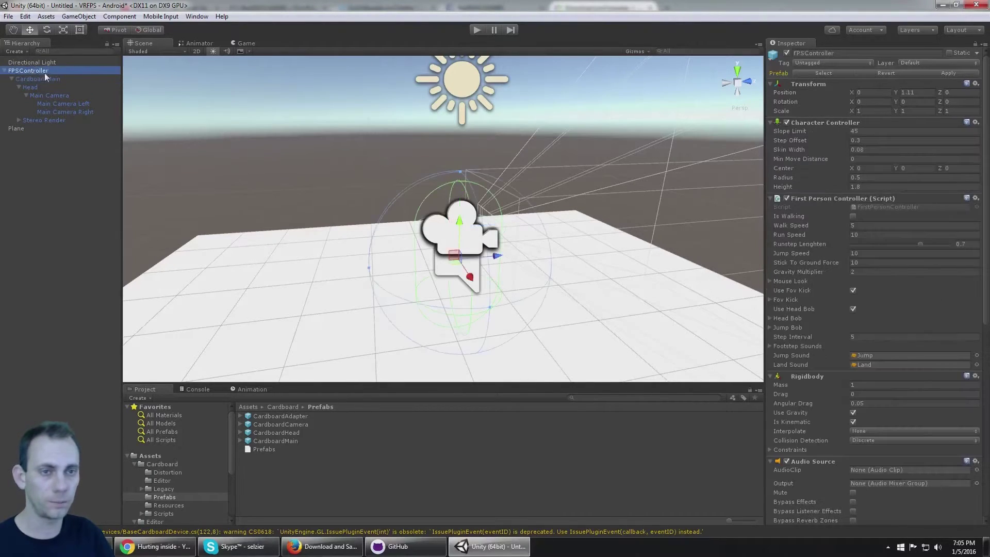
left_click(480, 30)
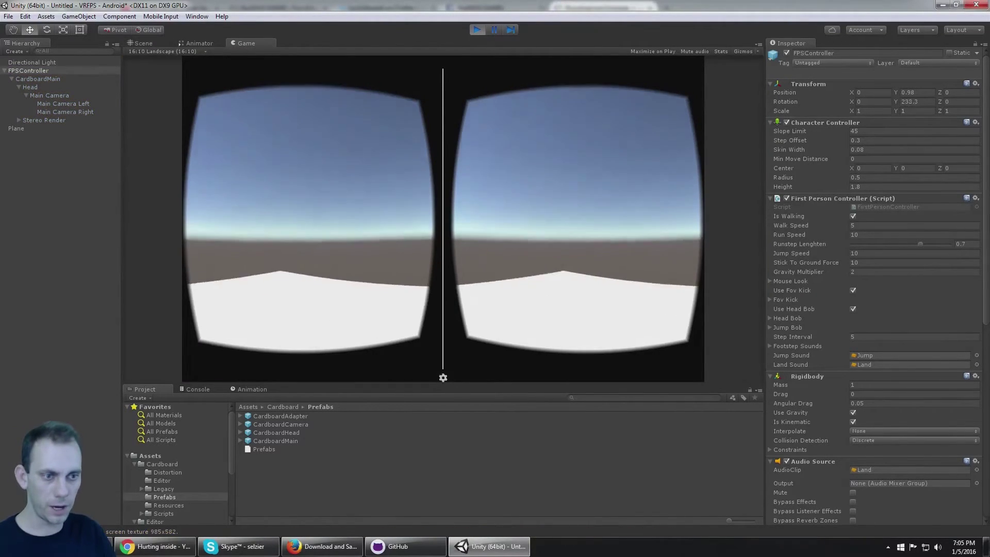
key("w")
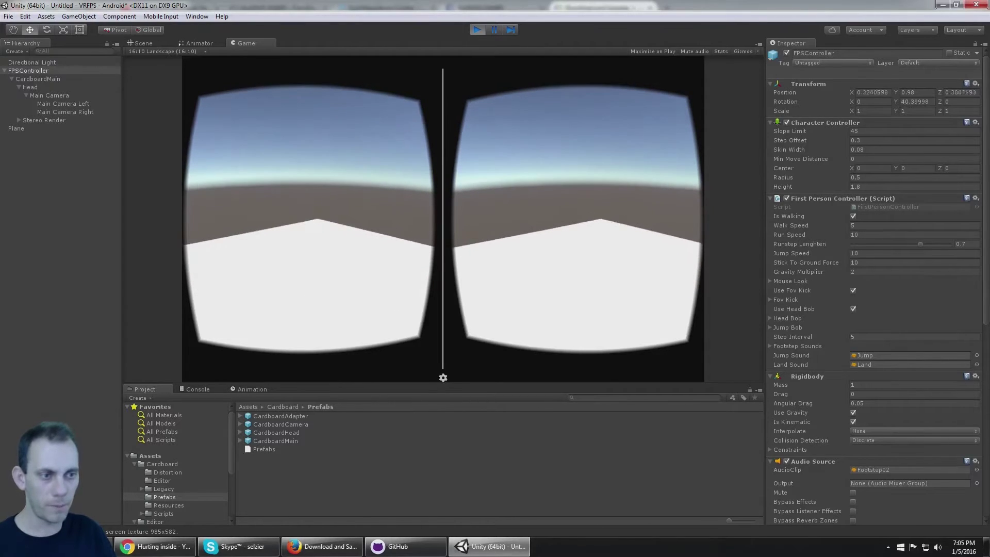
key("w")
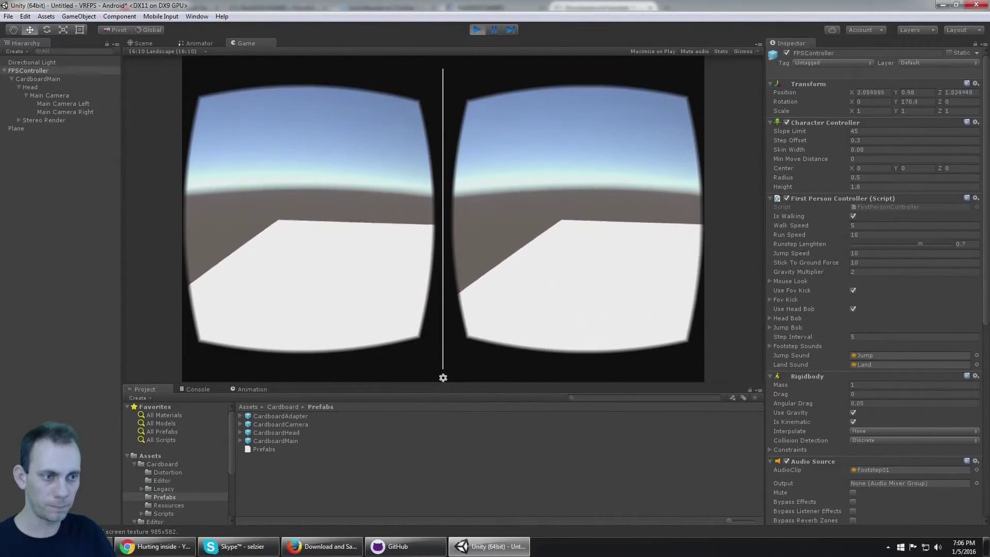
key("w")
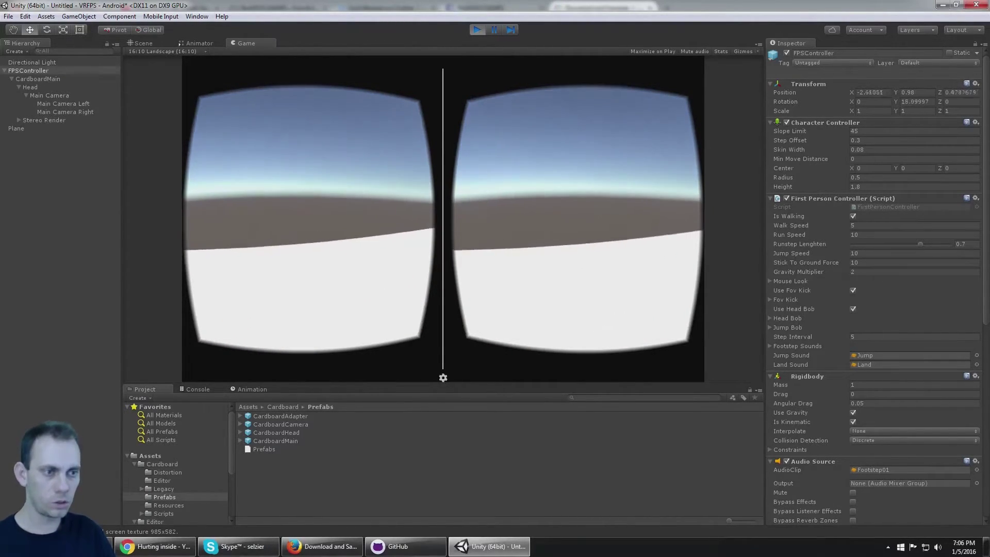
key("w")
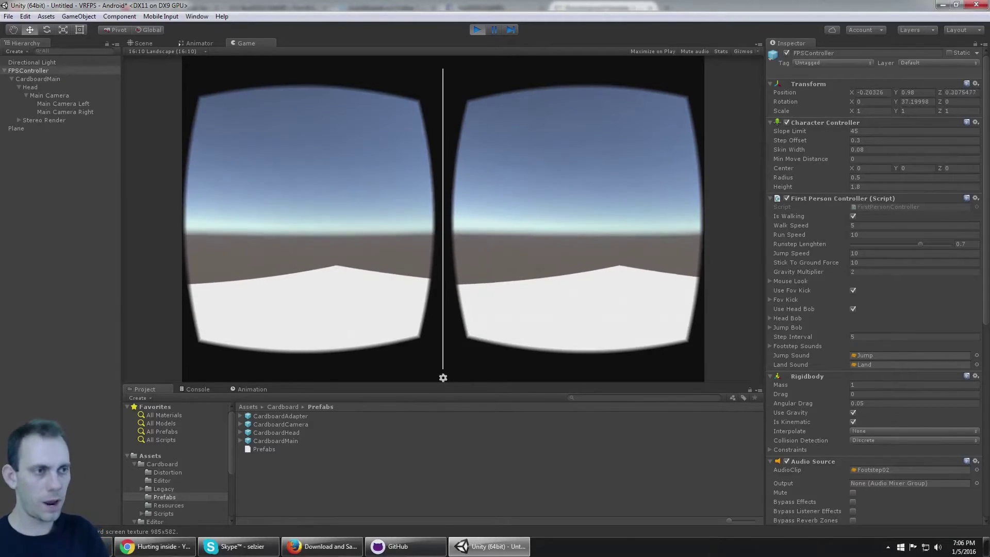
key("ctrl+p")
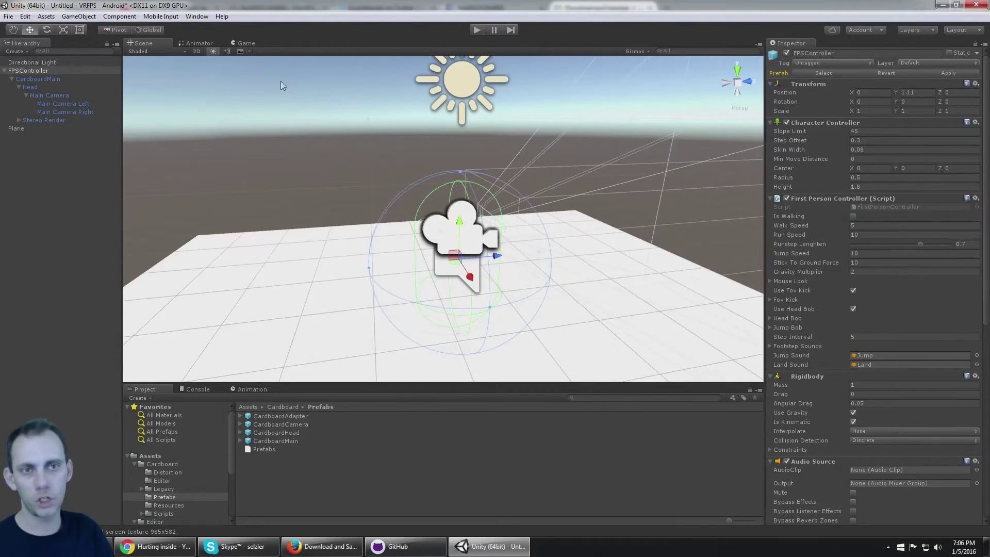
Show the Input Manager's 18 axes with Mouse X and Mouse Y expanded (Mouse Movement, sensitivity 0.1).
left_click(25, 16)
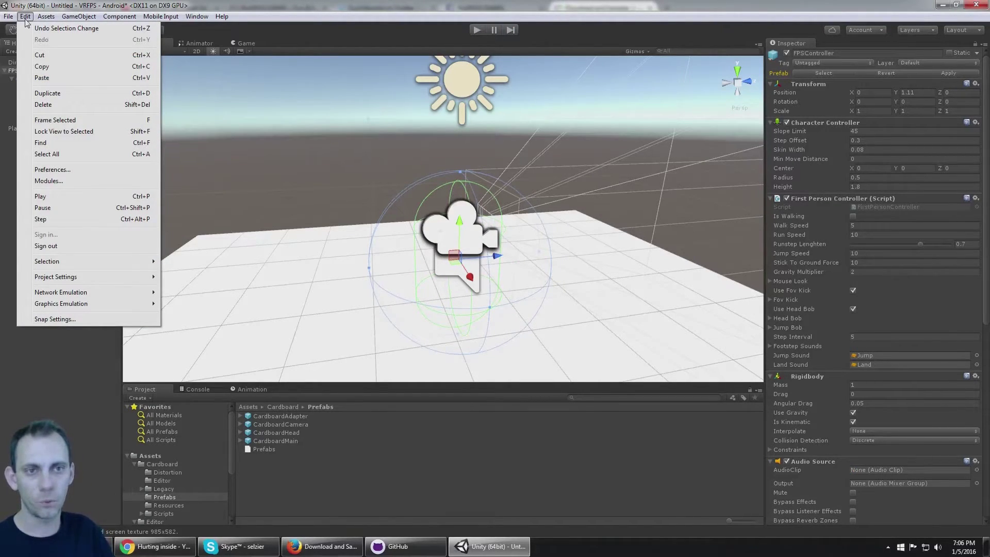
mouse_move(70, 277)
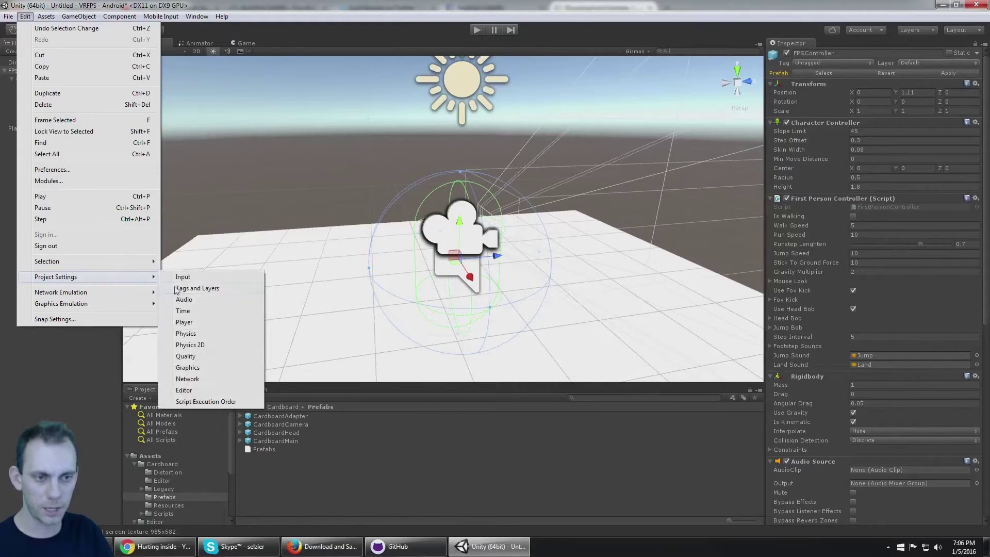
left_click(200, 278)
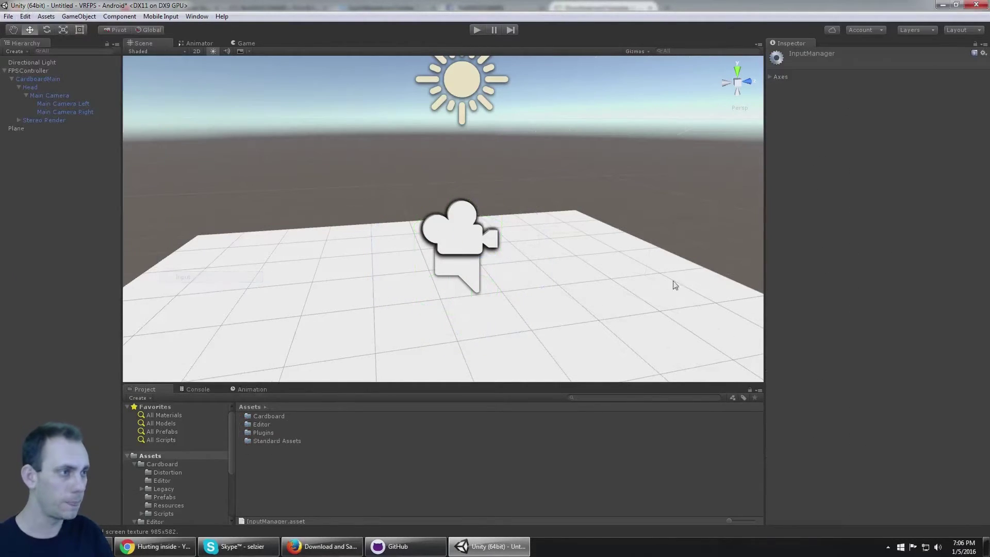
left_click(769, 77)
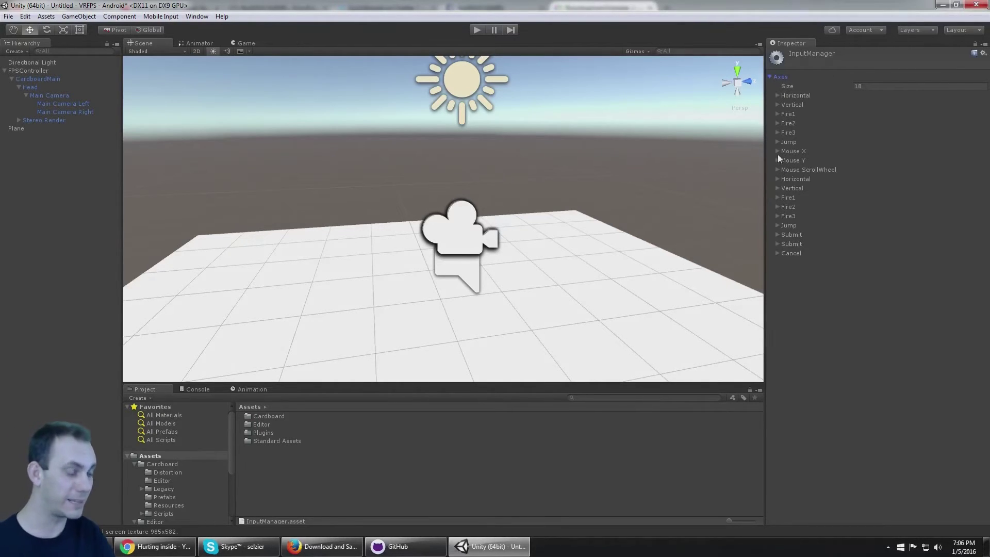
left_click(793, 152)
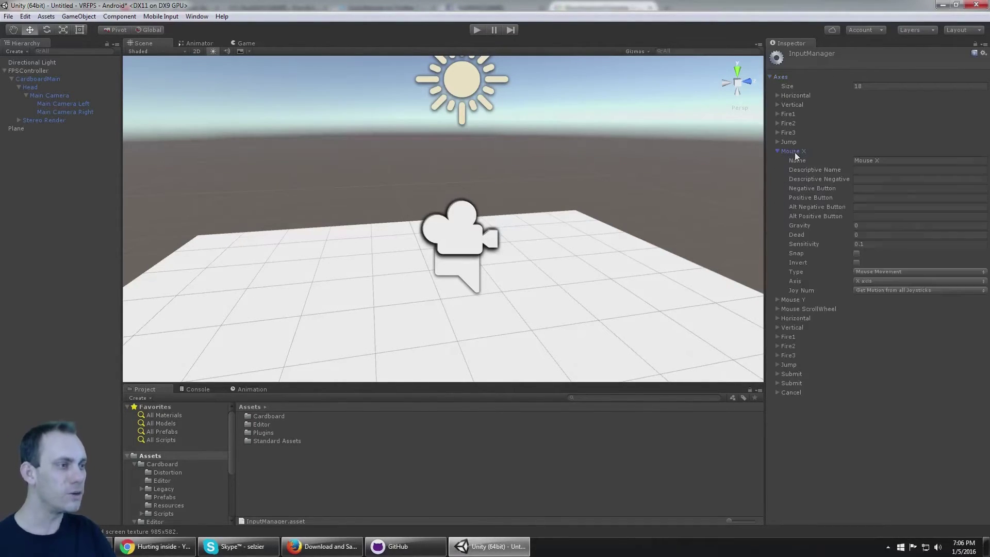
left_click(792, 299)
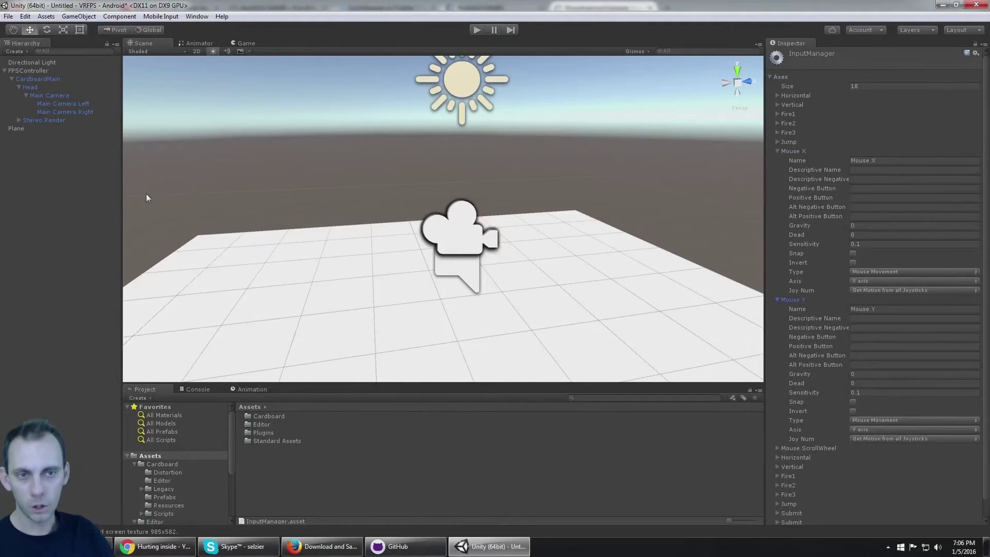
Expand FPSController's Mouse Look settings: X/Y sensitivity 2, vertical clamp -90 to 90.
left_click(36, 72)
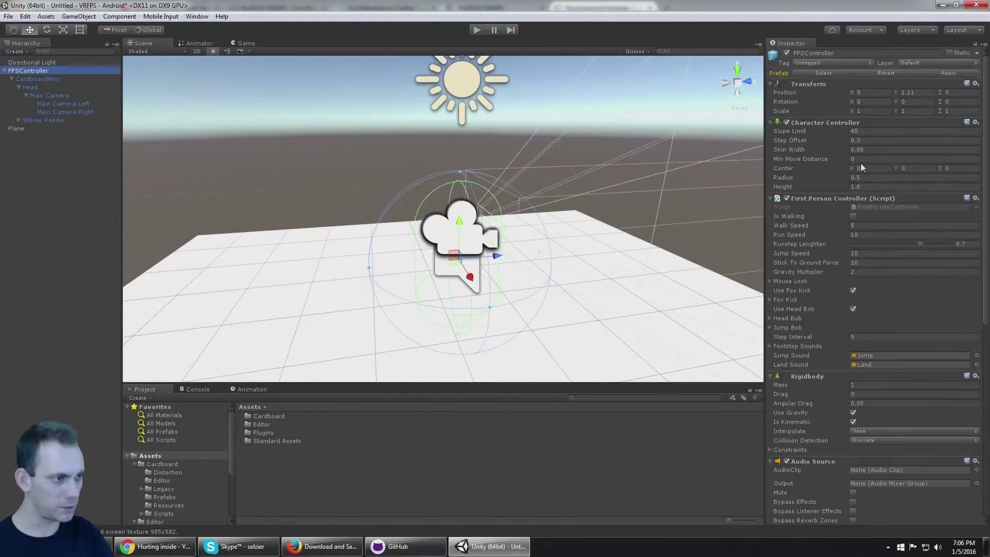
left_click(777, 281)
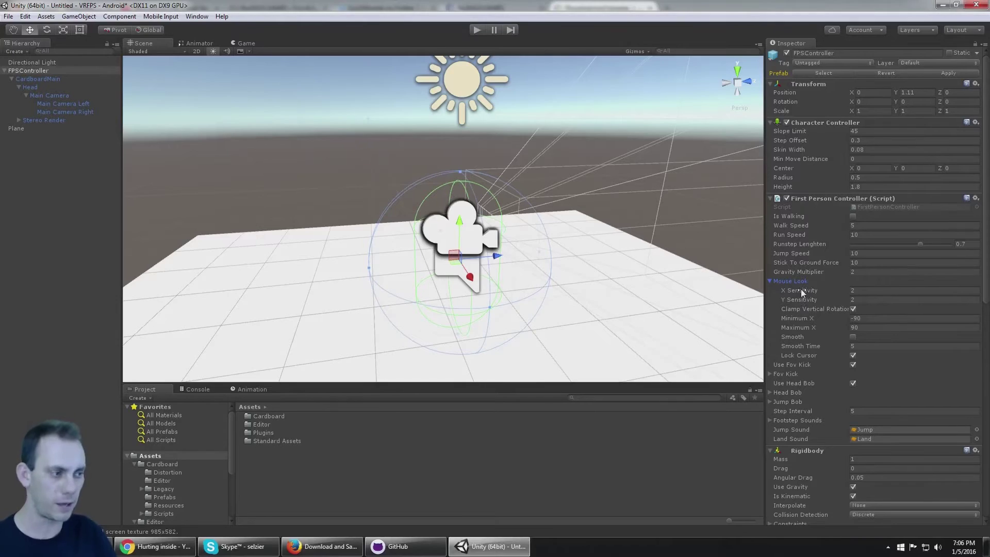
left_click(25, 16)
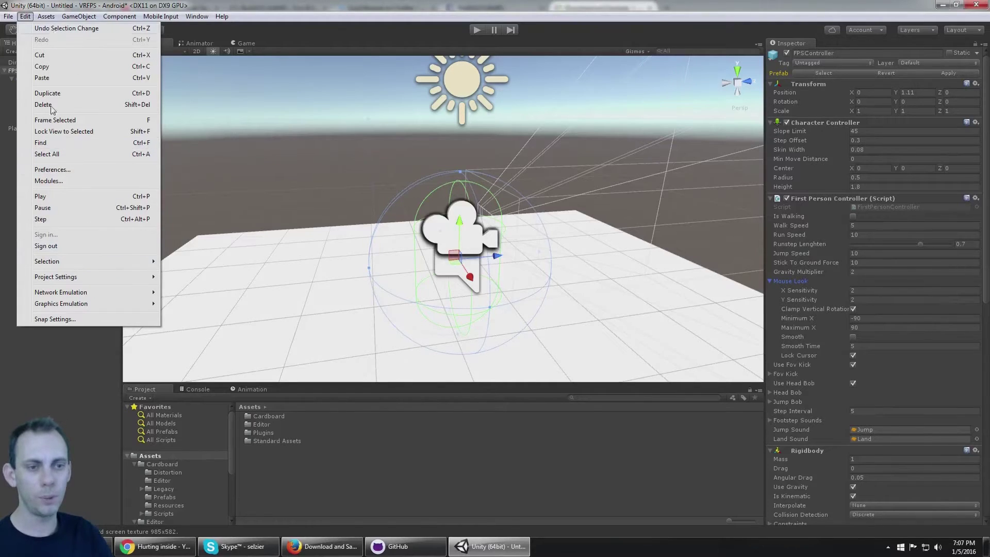
Duplicate the Mouse X and Mouse Y axes in Input settings, growing the list to 20 axes.
mouse_move(137, 277)
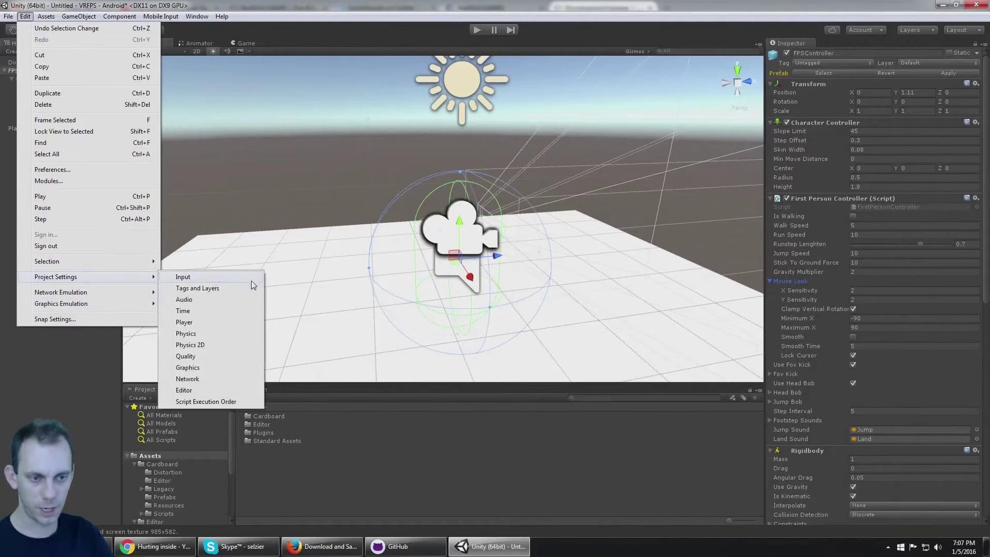
left_click(202, 280)
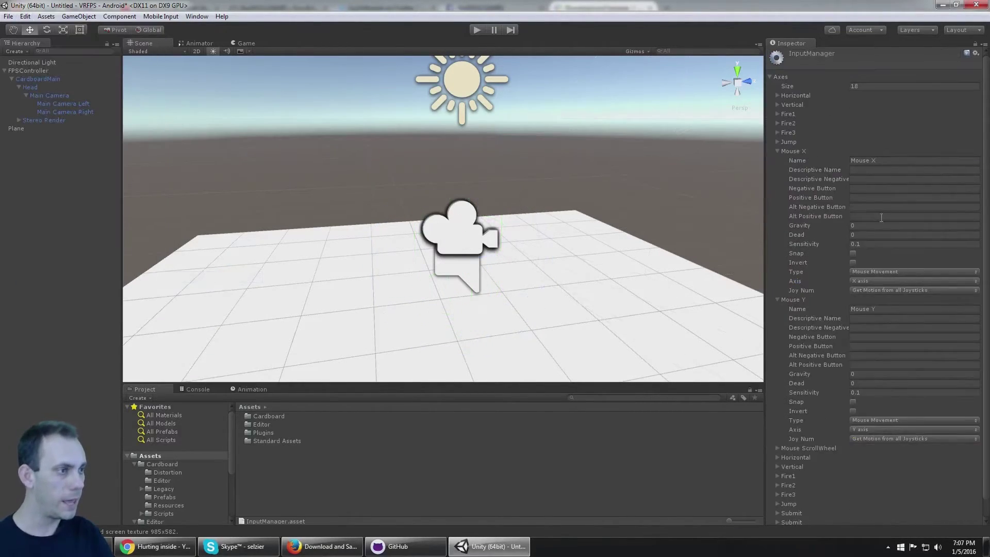
left_click(780, 151)
left_click(790, 151)
right_click(794, 151)
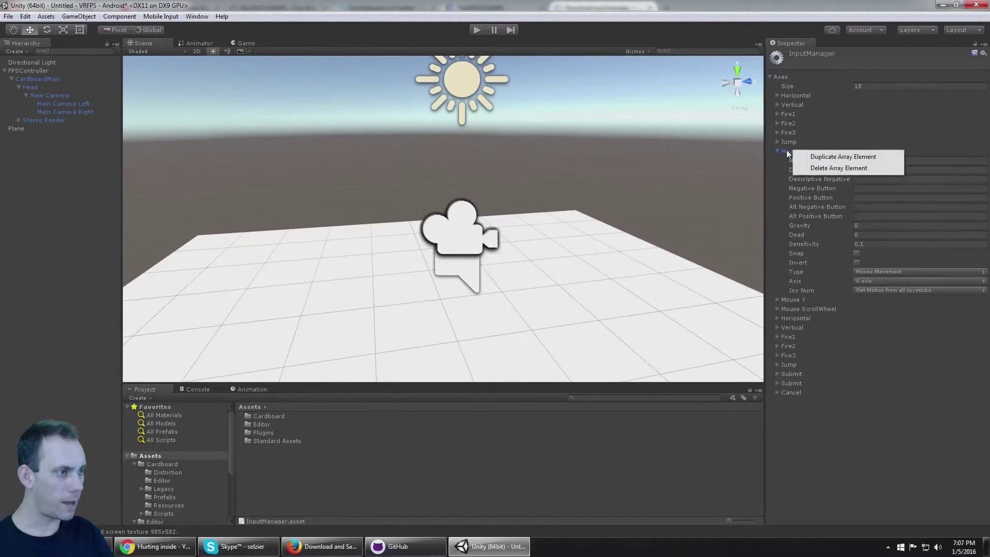
left_click(834, 157)
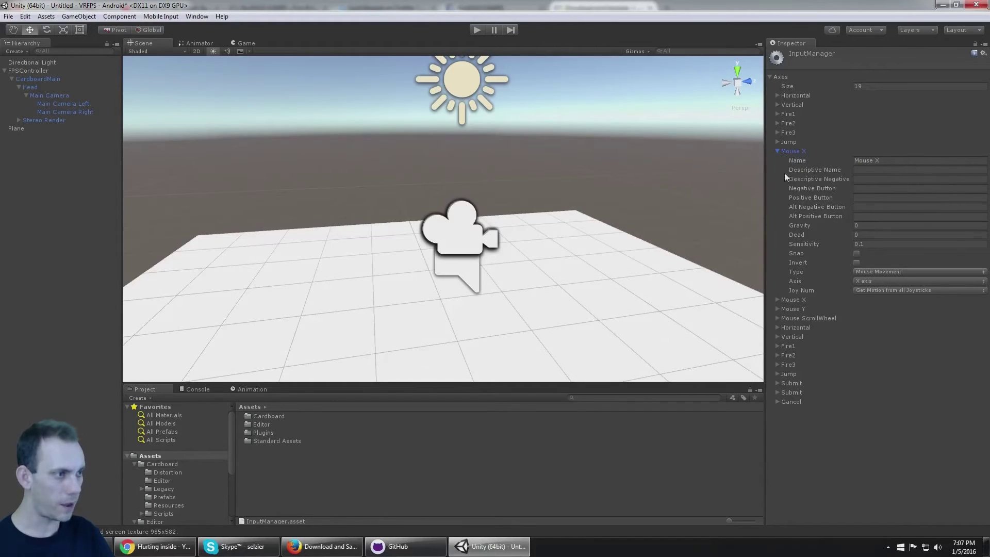
left_click(777, 149)
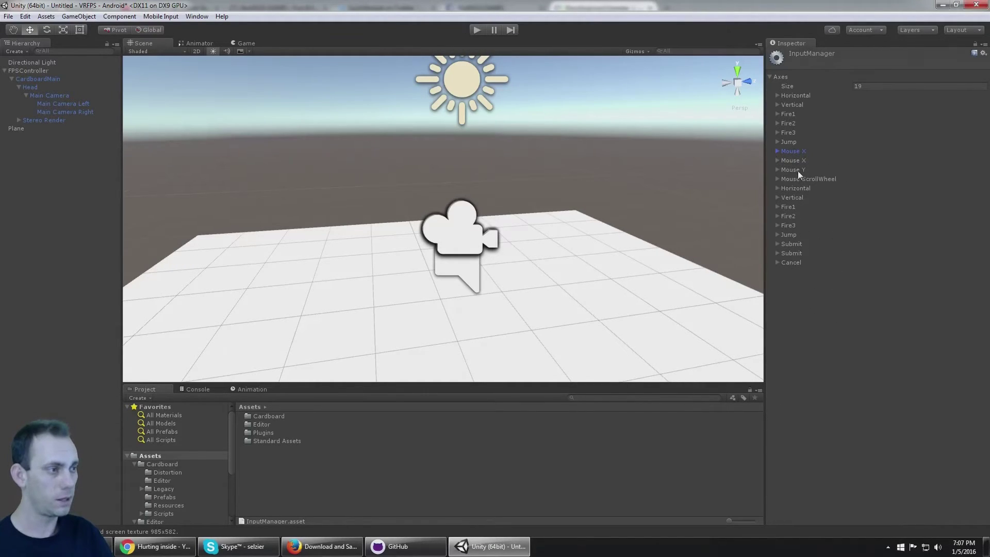
right_click(797, 170)
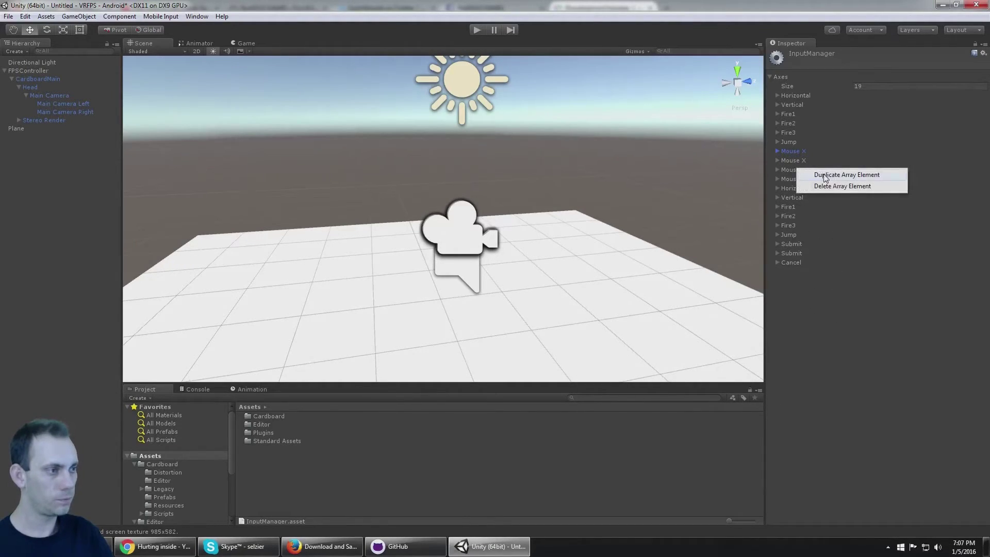
left_click(841, 175)
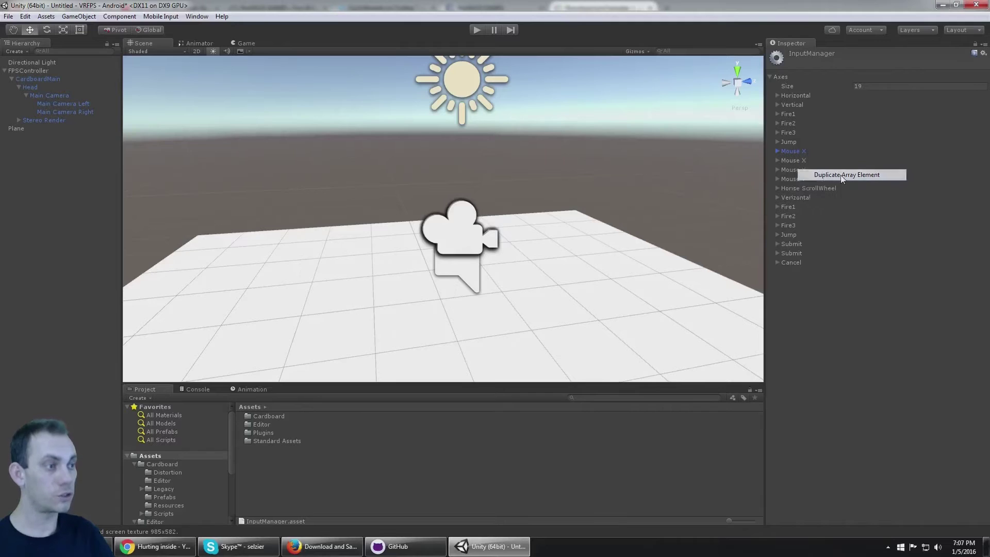
left_click(778, 161)
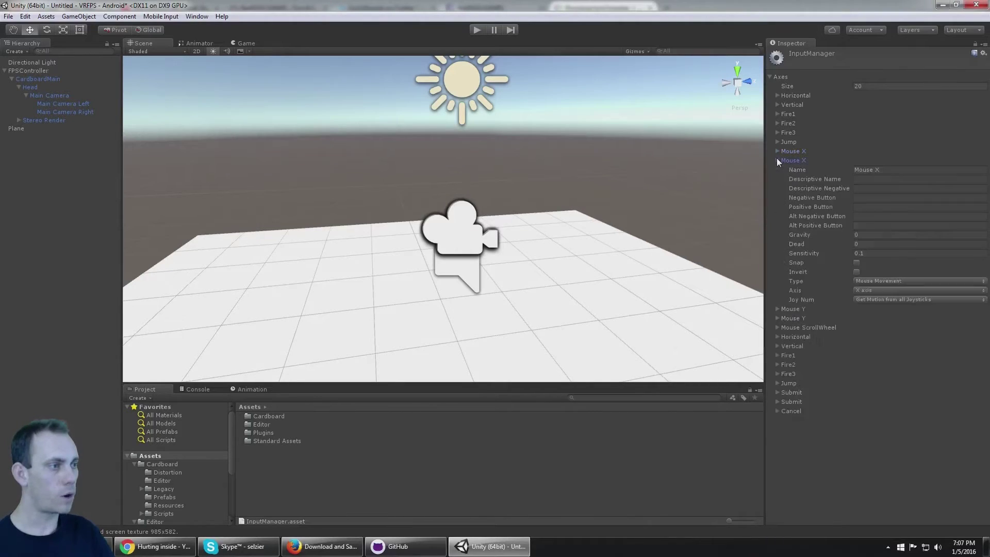
Set the second Mouse X axis to Joystick Axis type reading the 3rd axis.
left_click(879, 282)
left_click(888, 317)
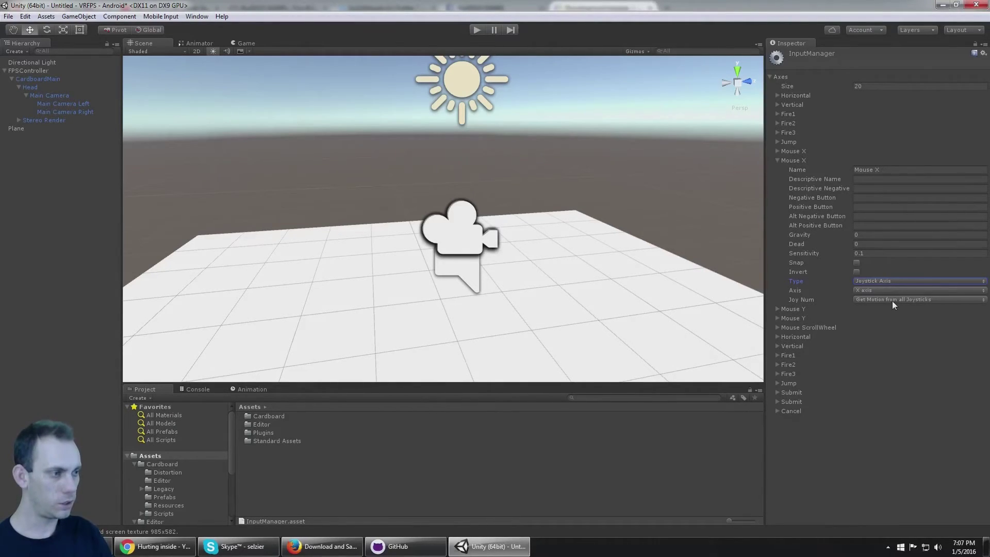
left_click(860, 290)
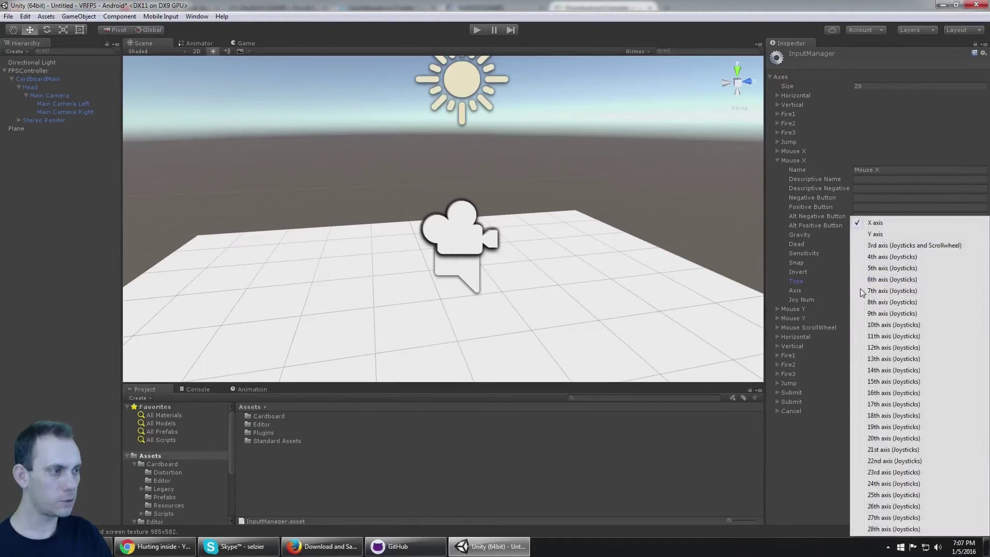
left_click(885, 246)
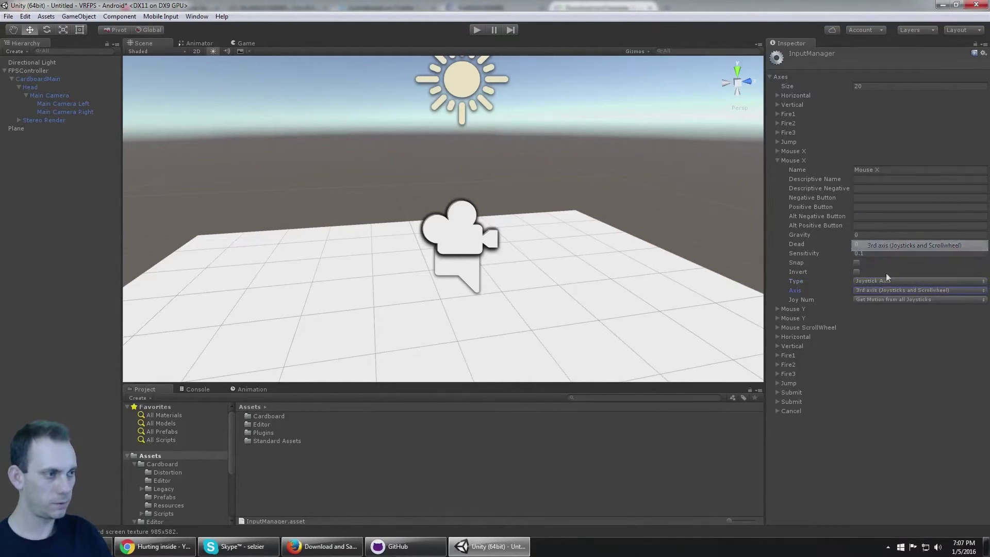
left_click(776, 161)
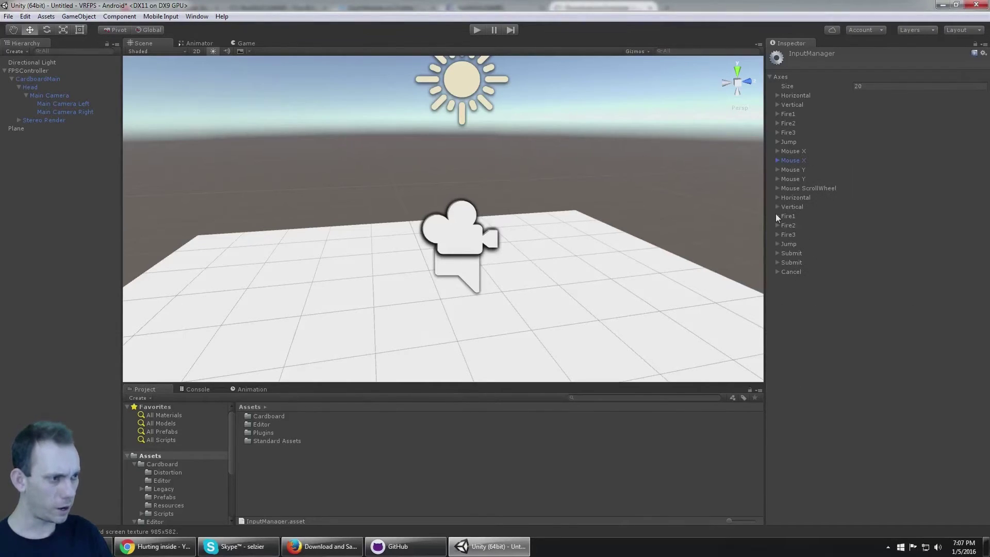
Set the second Mouse Y axis to Joystick Axis type reading the 4th axis.
left_click(777, 179)
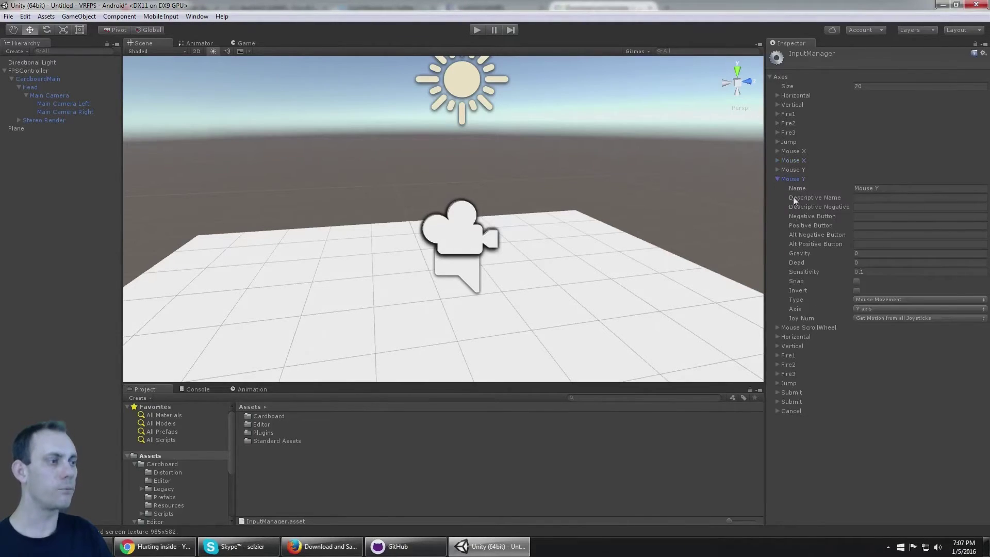
left_click(877, 299)
left_click(888, 334)
left_click(887, 309)
left_click(890, 260)
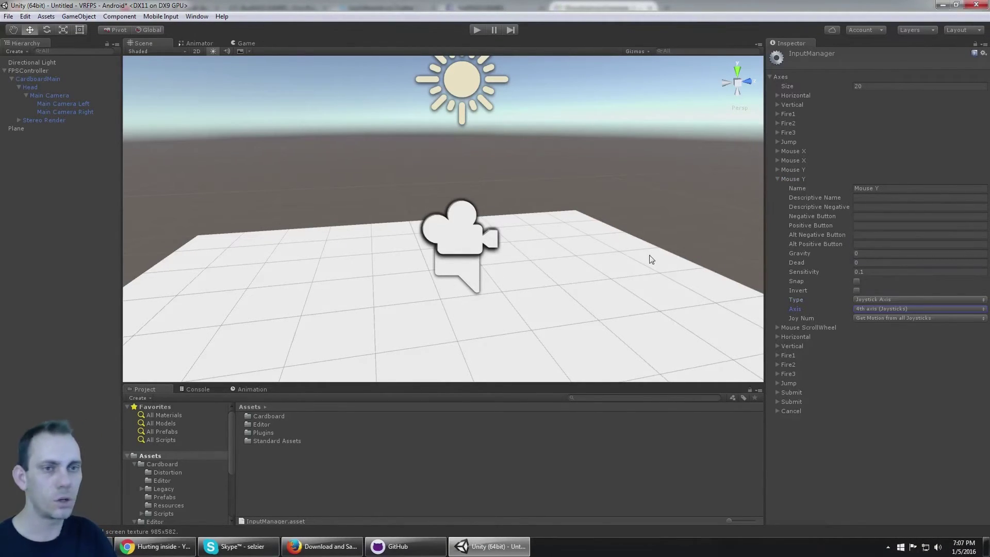
Save the scene as SceneTest.unity inside a new Assets/Scenes folder.
left_click(9, 16)
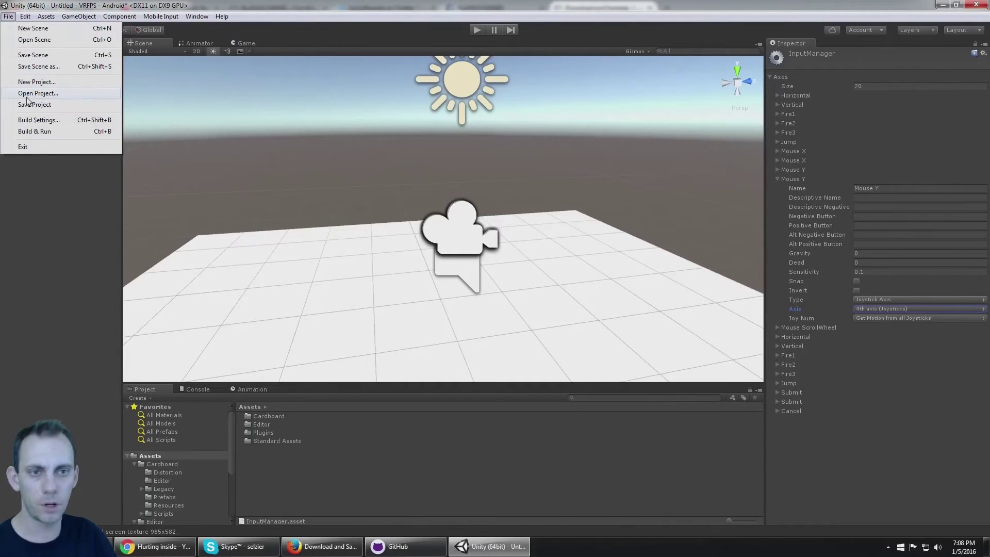
left_click(26, 119)
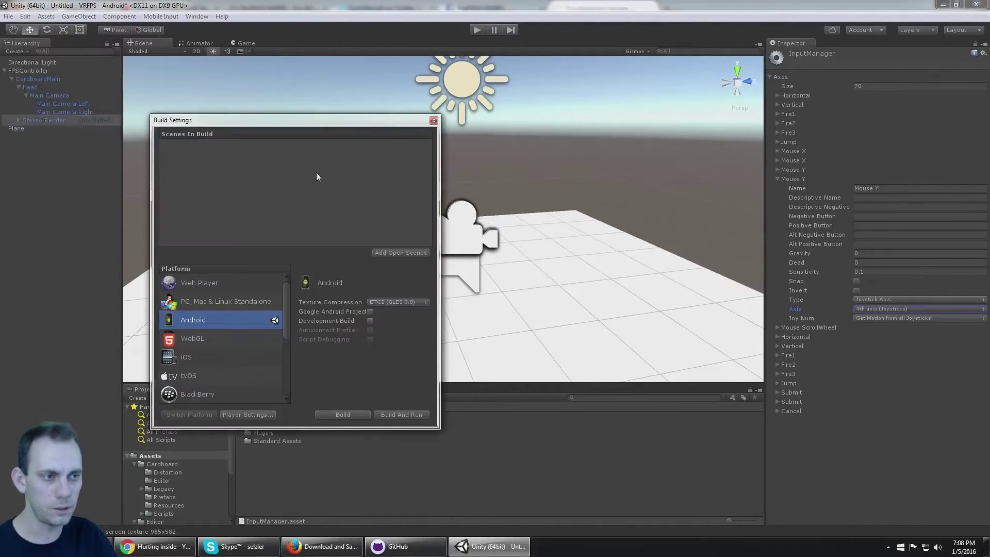
left_click(434, 120)
left_click(8, 16)
left_click(29, 55)
left_click(74, 63)
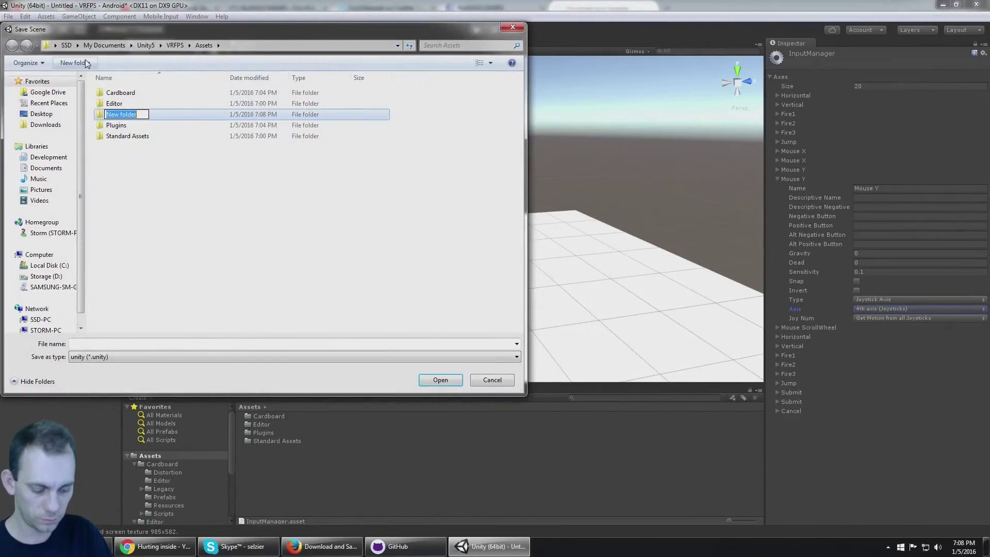
type("Scenes")
key("Return")
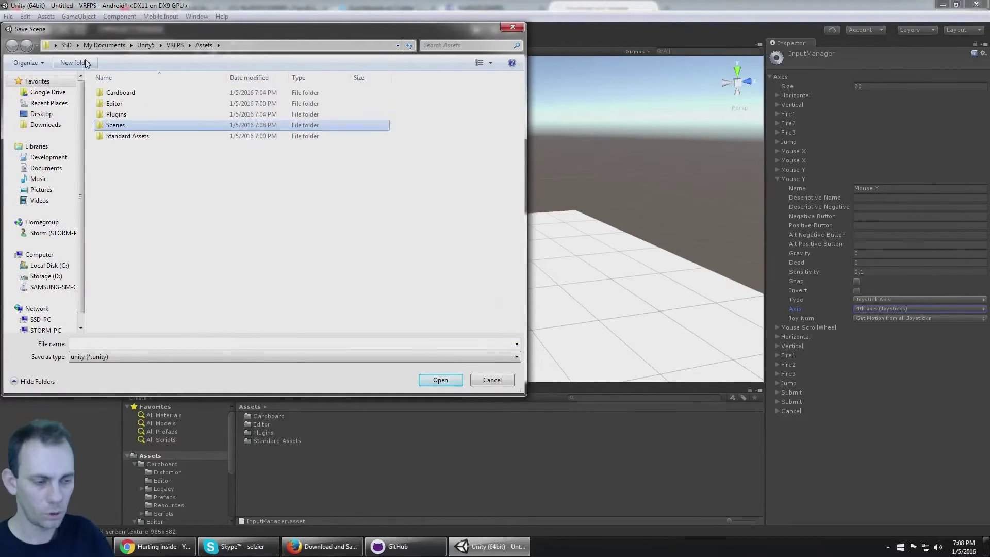
key("Return")
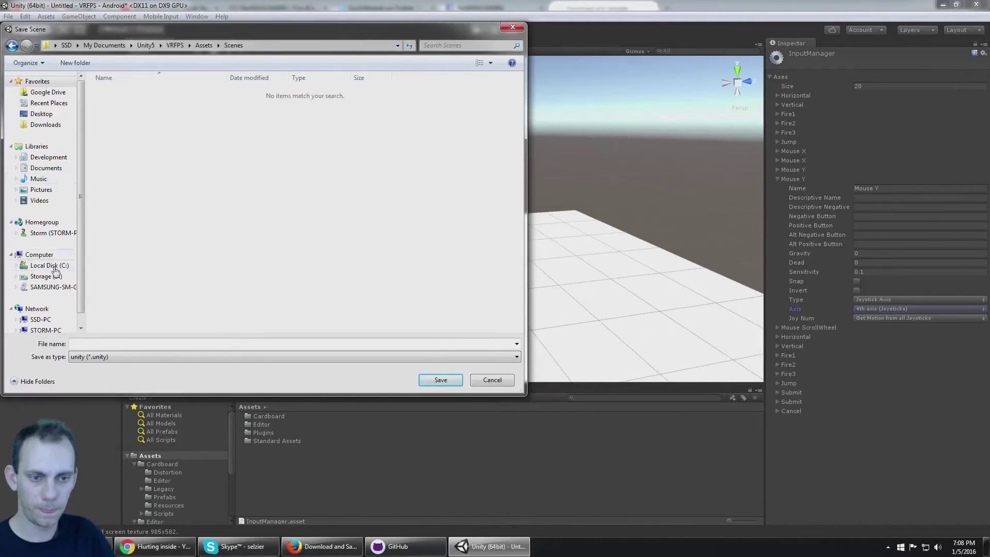
left_click(96, 342)
type("SceneTest")
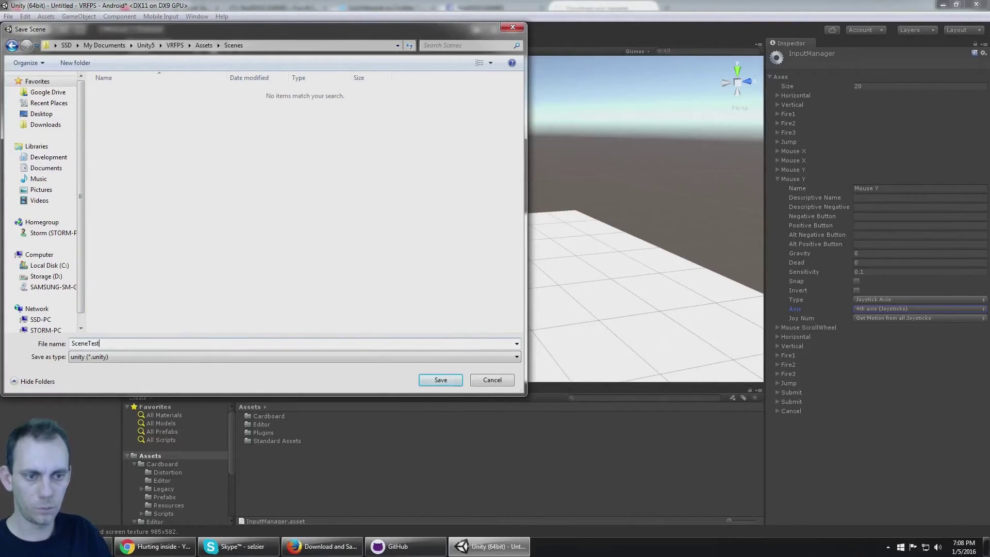
key("Return")
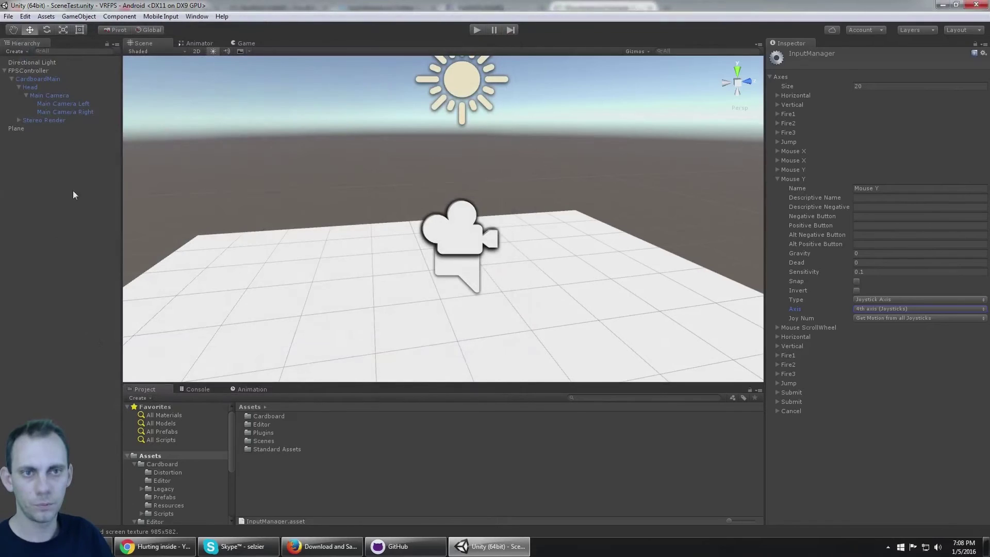
Add the open SceneTest scene to the Build Settings scene list.
left_click(8, 16)
left_click(44, 123)
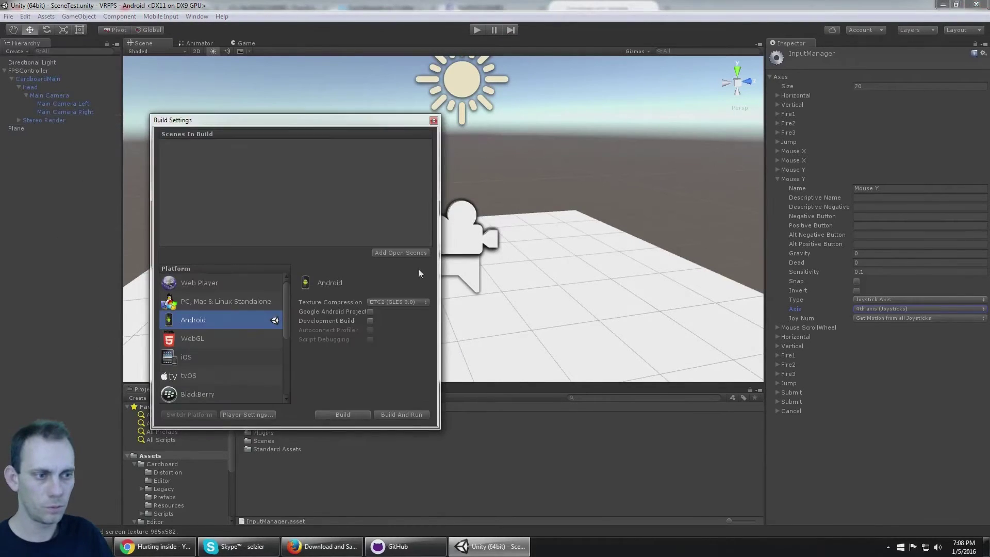
left_click(403, 253)
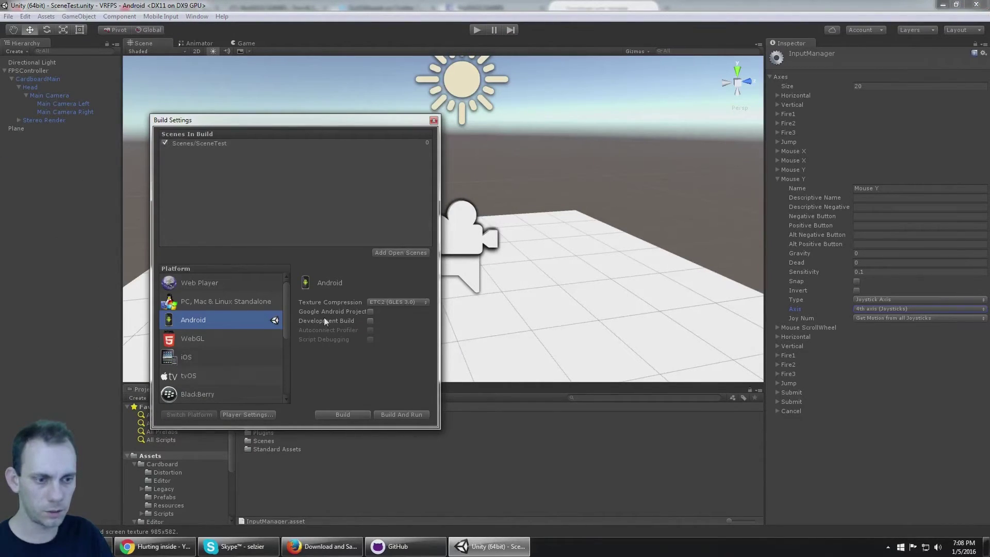
left_click(256, 414)
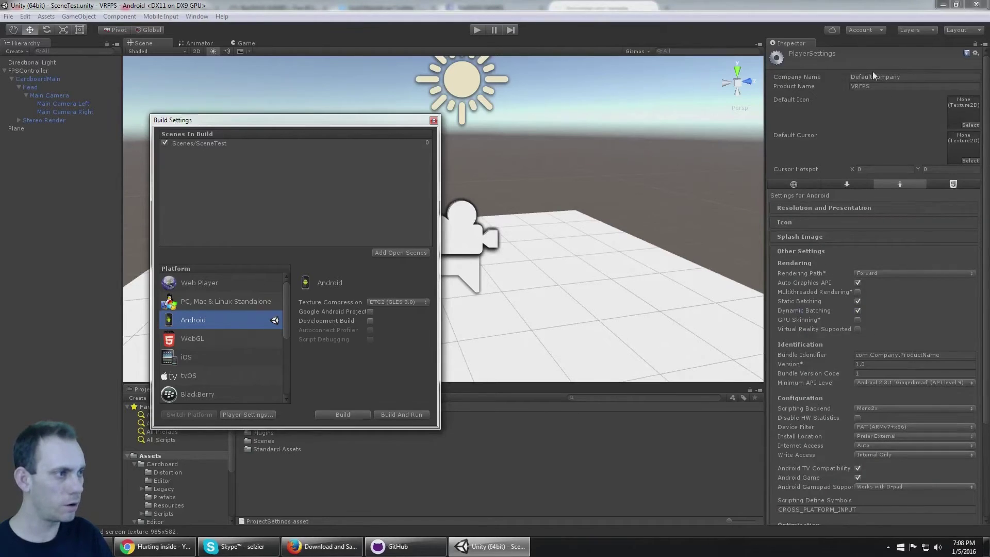
Set Company Name to MyStudio and Bundle Identifier to com.mystudio.mygame.
left_click(874, 78)
double_click(875, 77)
key("Left")
key("Delete")
key("Delete")
key("Delete")
key("Delete")
key("Delete")
key("Delete")
type("MyStudio")
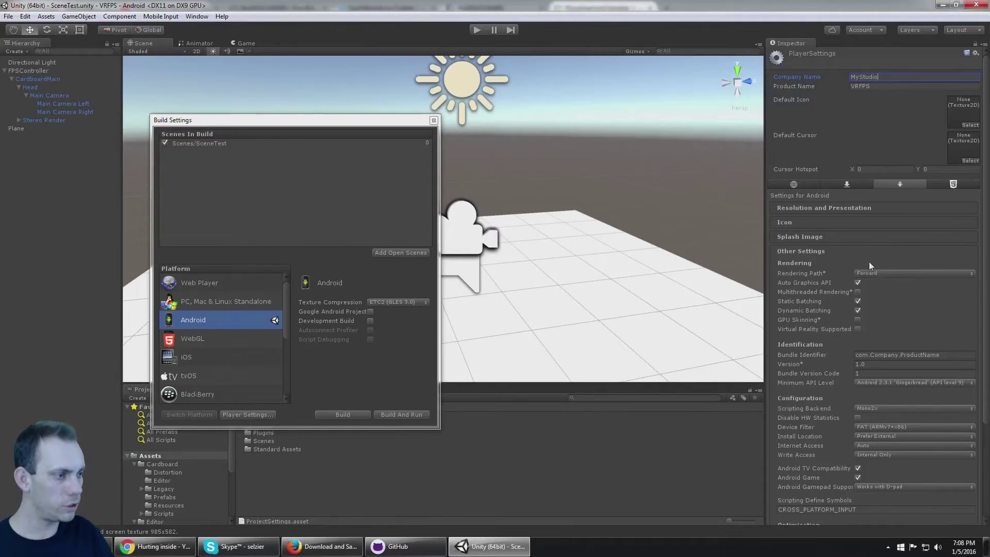
left_click(872, 356)
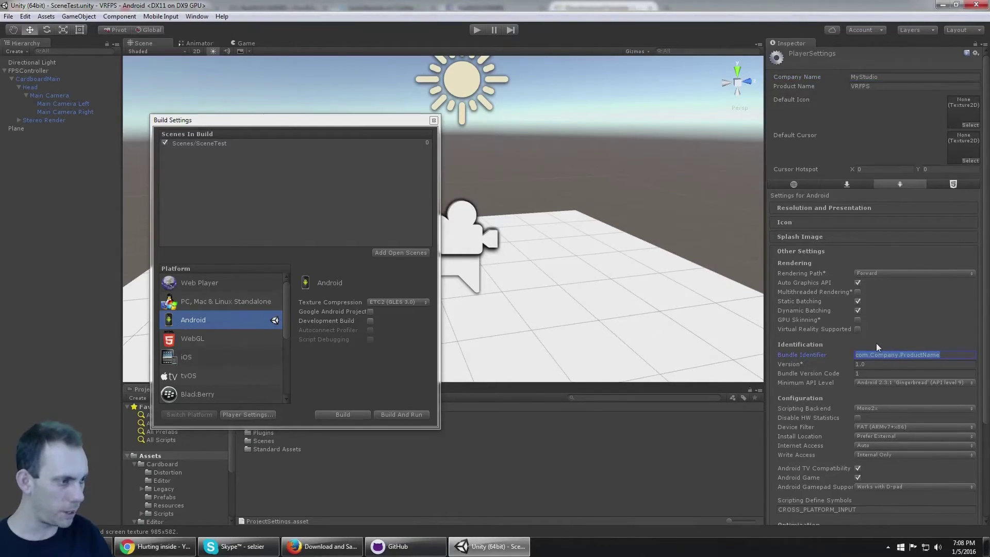
type("com.m")
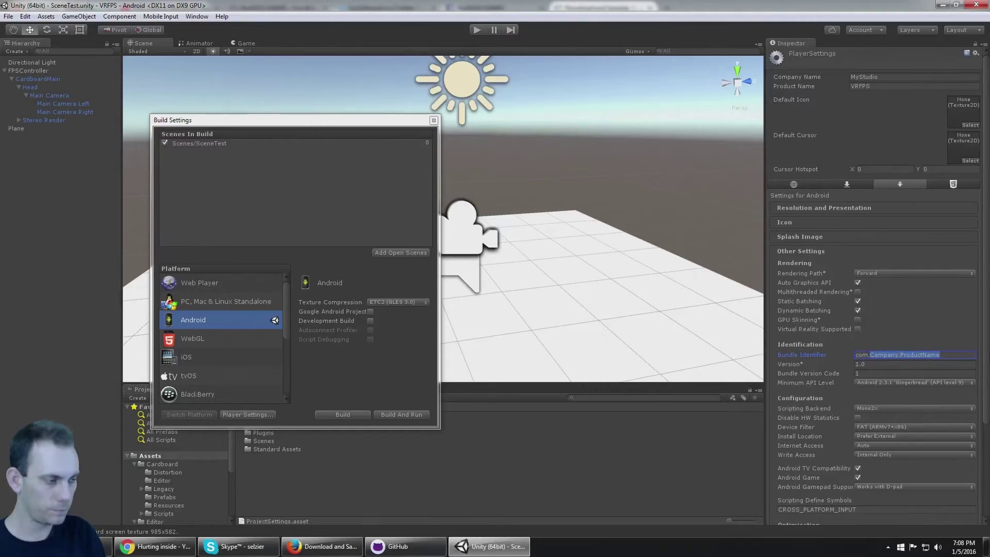
type("ystudio.my")
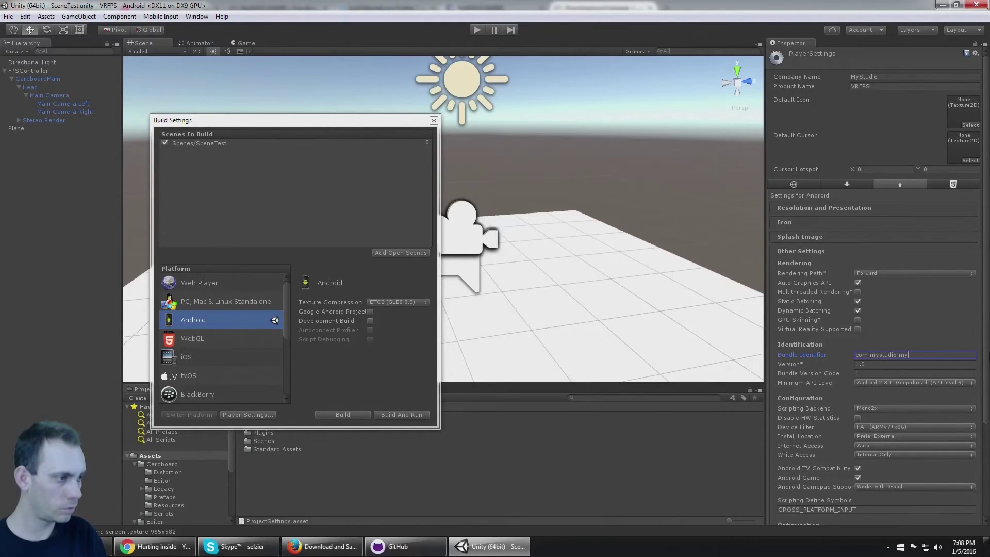
type("game")
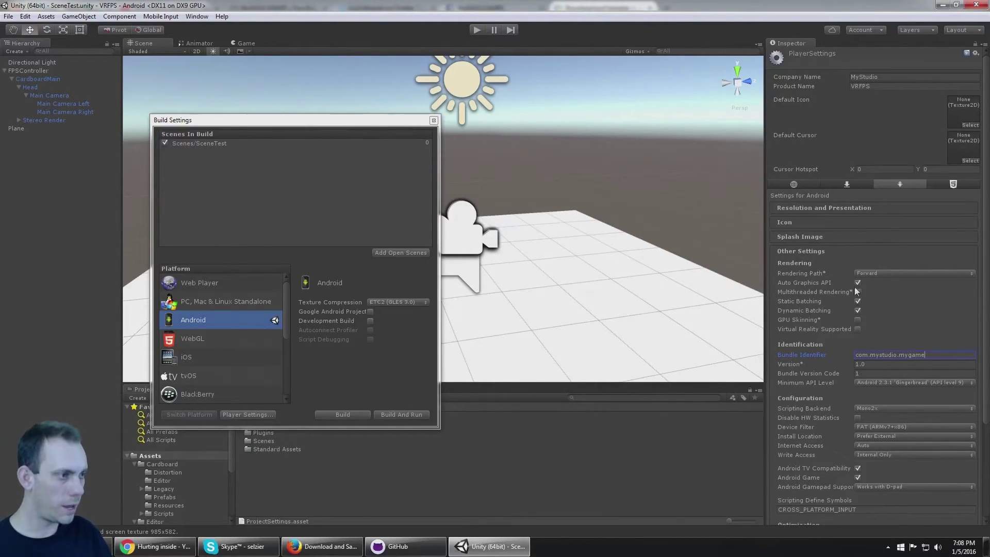
Set Landscape Left orientation, enable Multithreaded Rendering, and disable Android TV Compatibility.
left_click(847, 205)
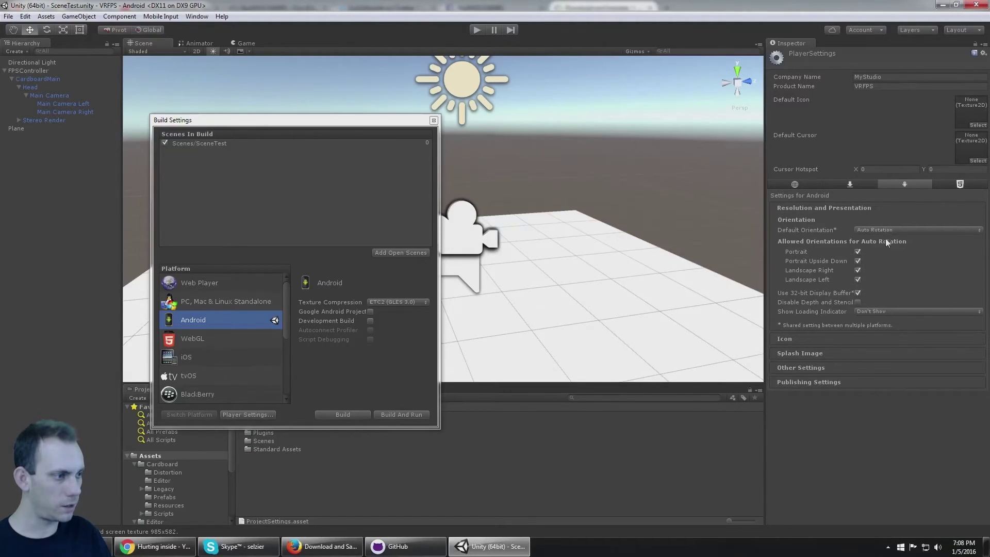
left_click(886, 231)
left_click(887, 274)
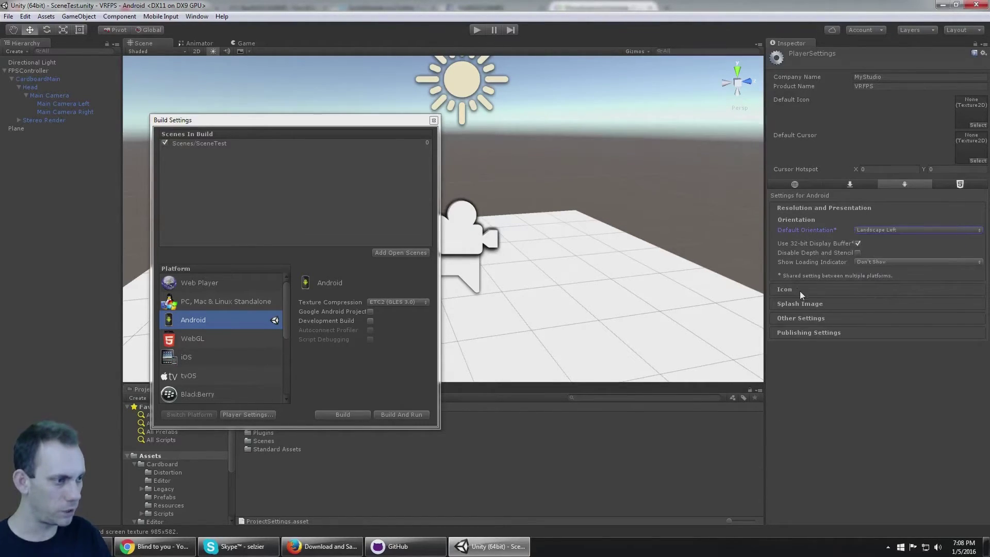
left_click(819, 315)
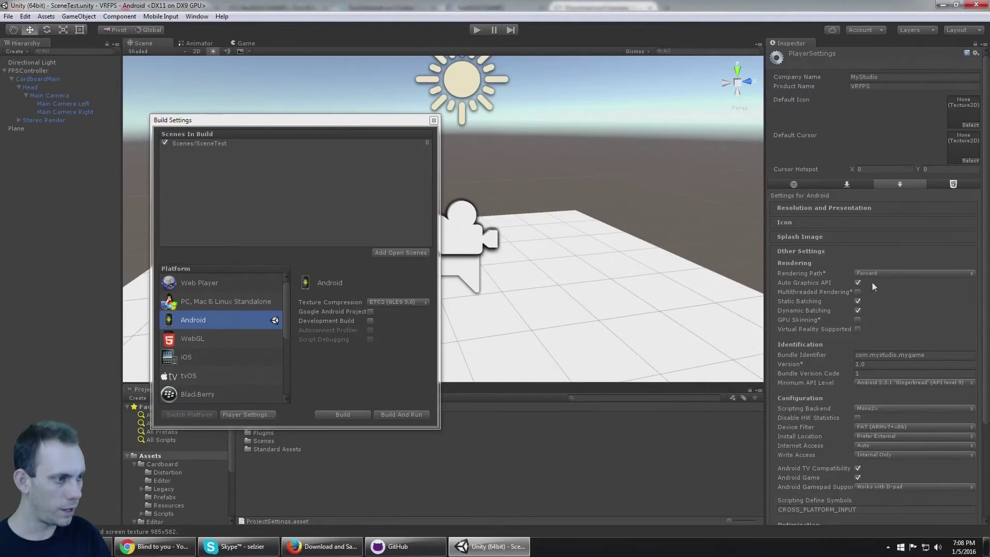
left_click(858, 292)
left_click_drag(988, 294, 987, 402)
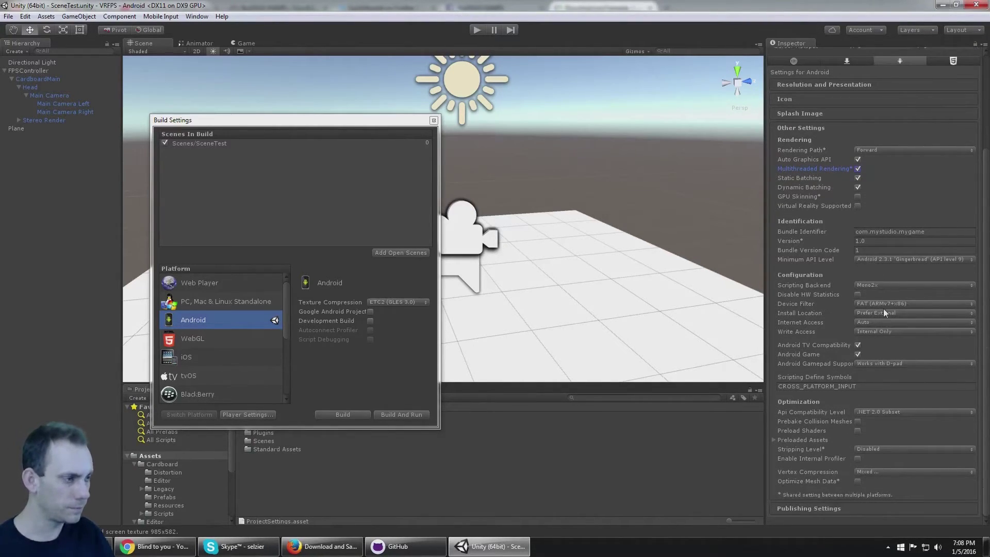
left_click(858, 345)
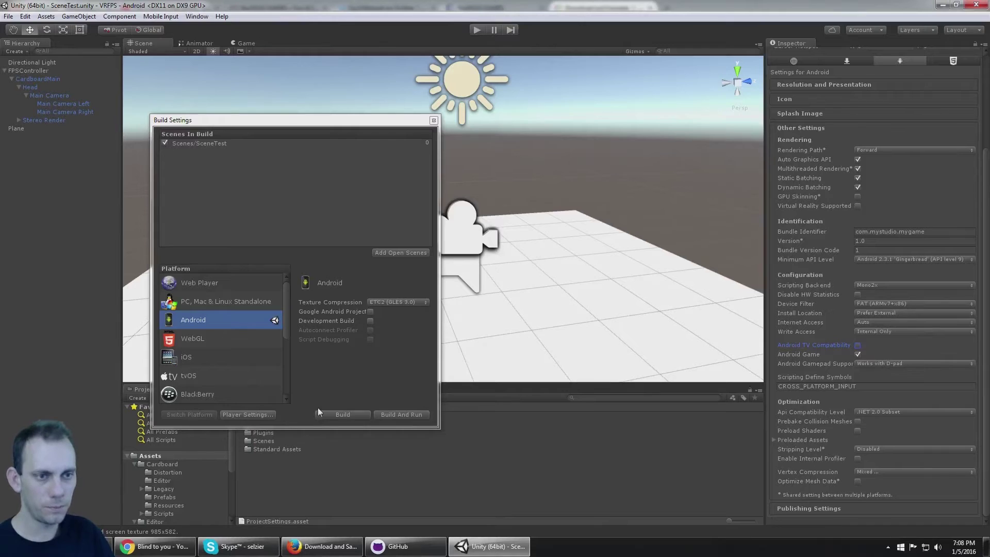
Build and run the game as Test.apk in a new Builds/Android project folder.
left_click(412, 413)
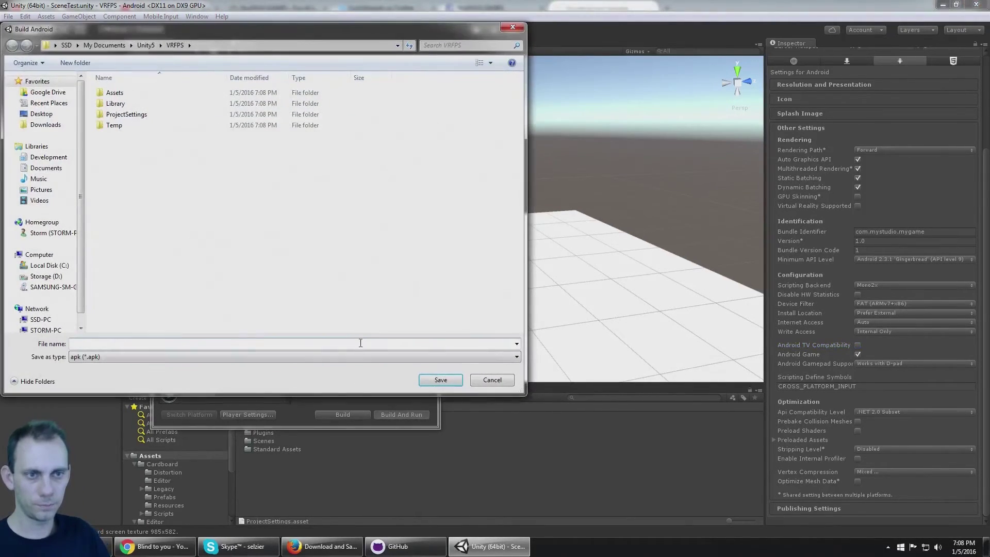
left_click(80, 66)
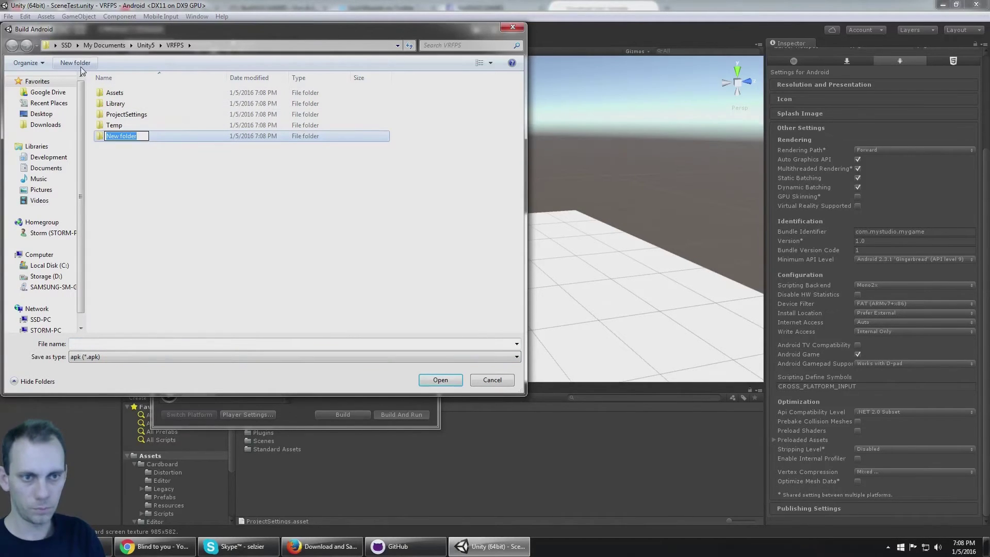
type("Builds")
key("Return")
key("Return")
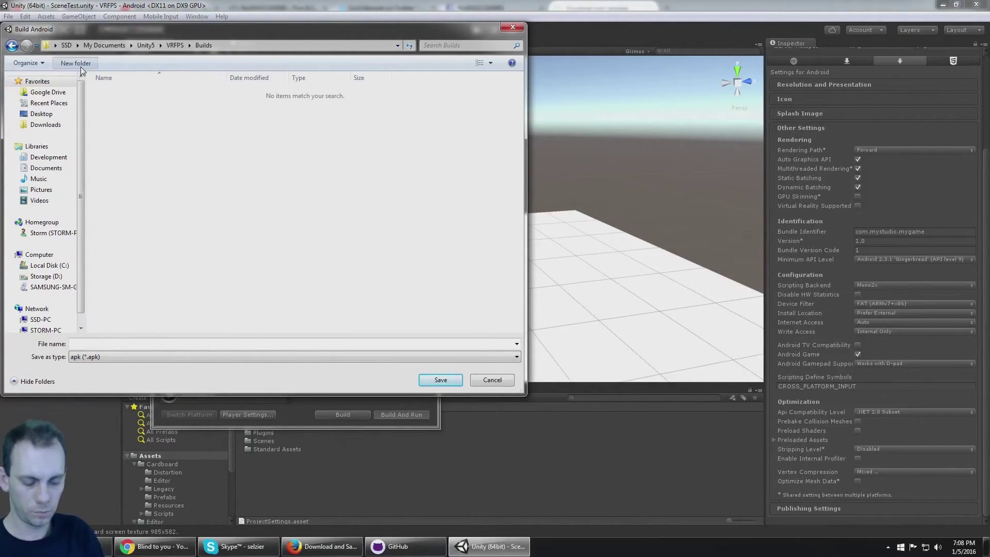
left_click(80, 66)
type("Android")
key("Return")
key("Return")
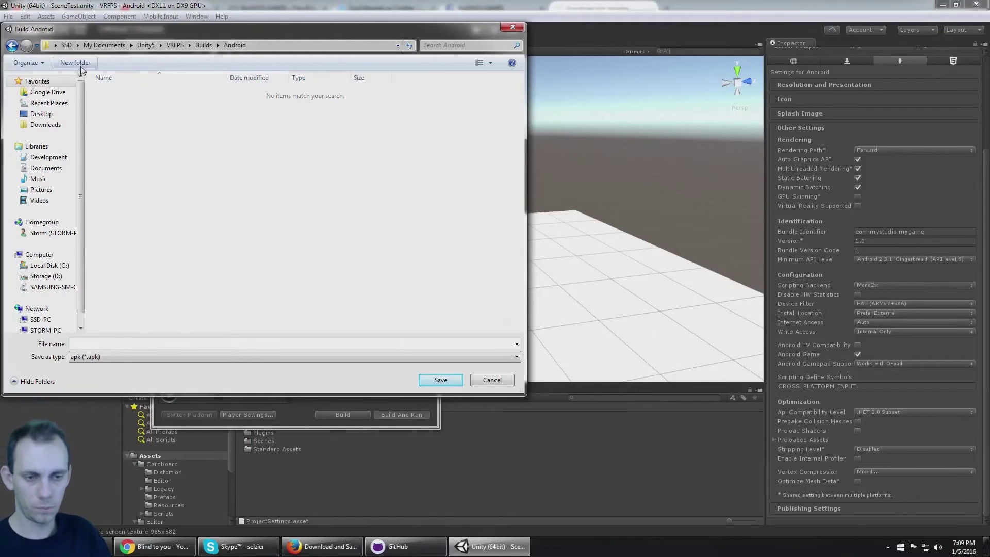
left_click(86, 344)
type("Test01")
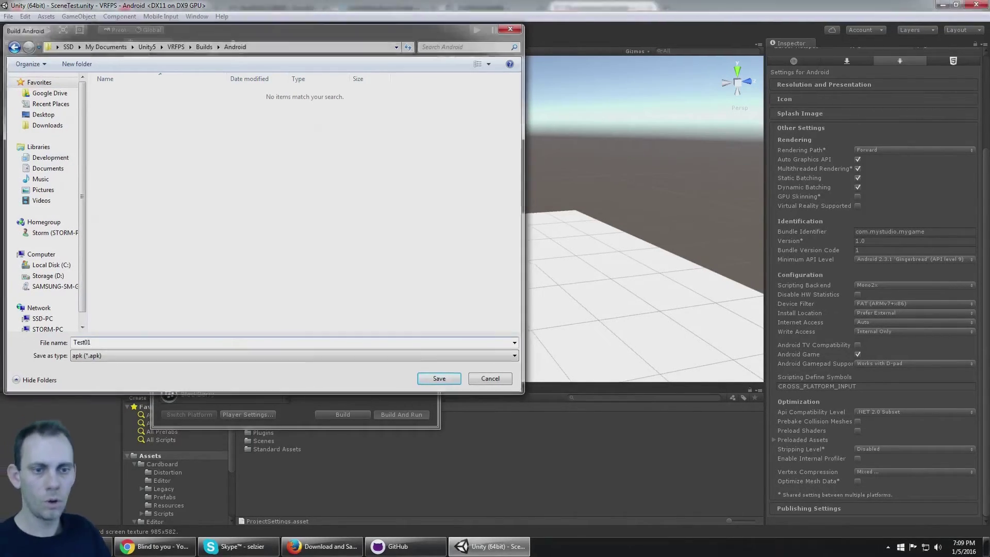
key("Return")
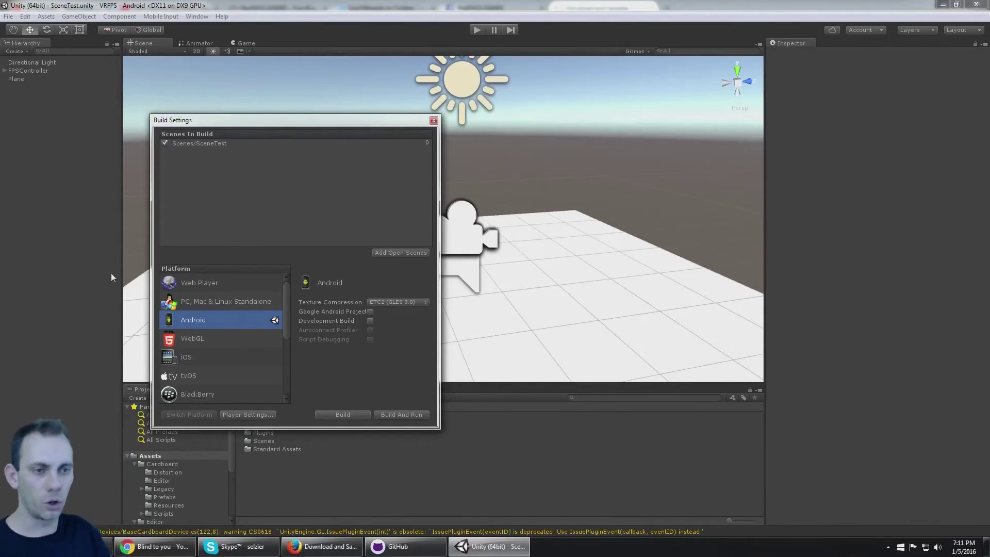
Close Build Settings and set the joystick Mouse Y axis sensitivity to 1.
left_click(433, 122)
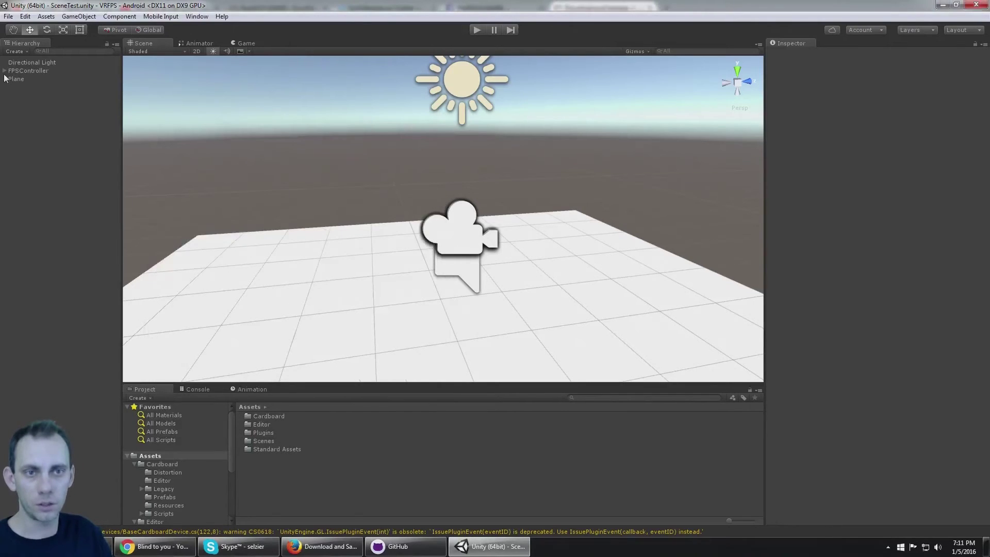
left_click(25, 17)
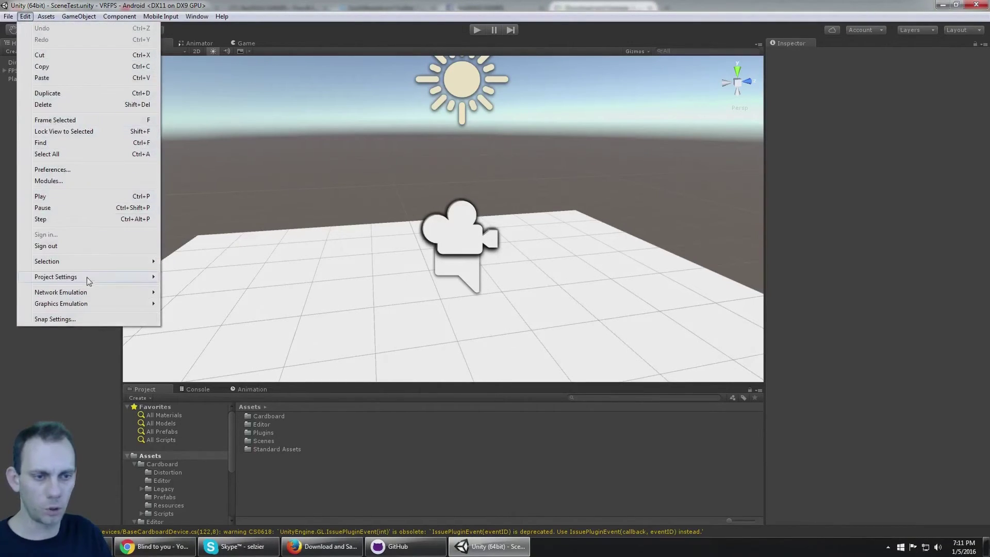
mouse_move(87, 278)
left_click(214, 277)
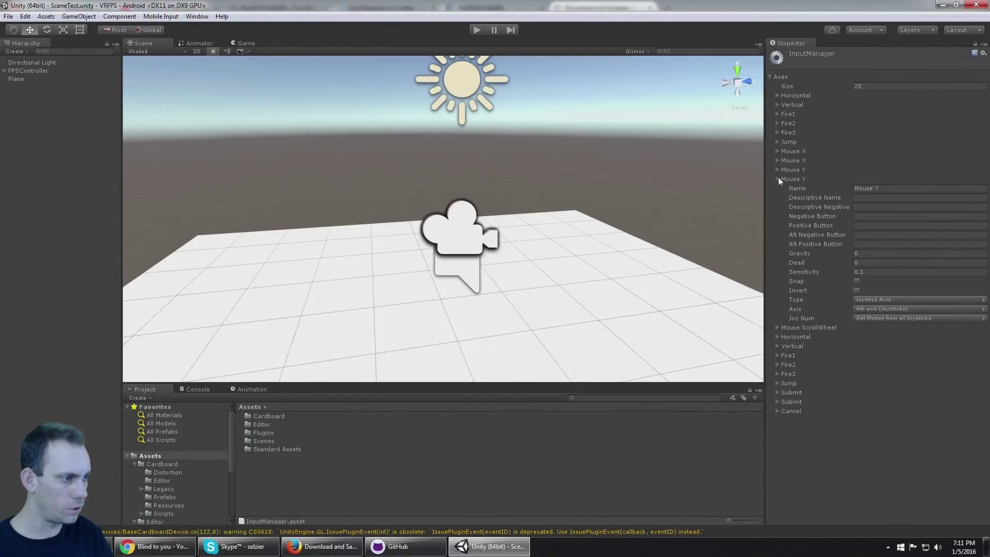
left_click(874, 272)
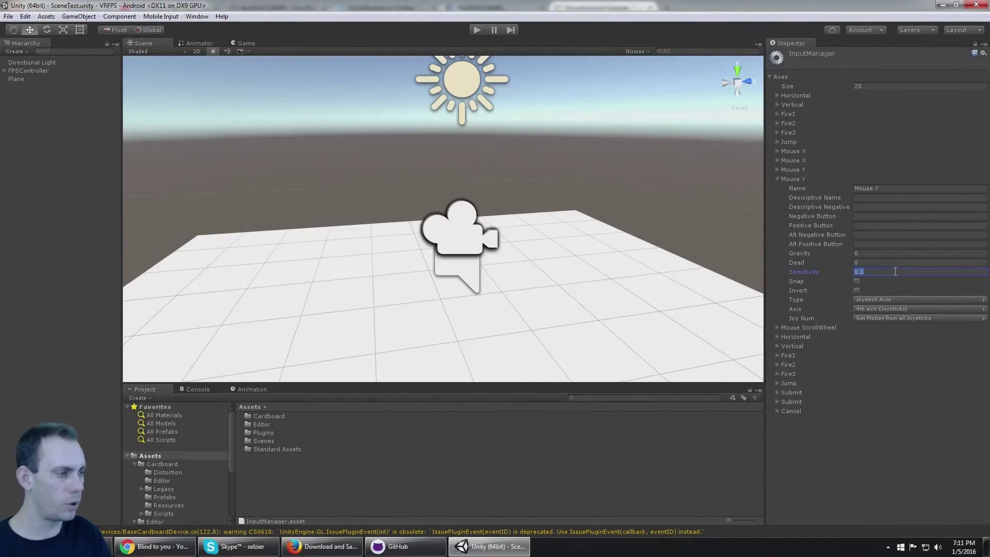
type("1")
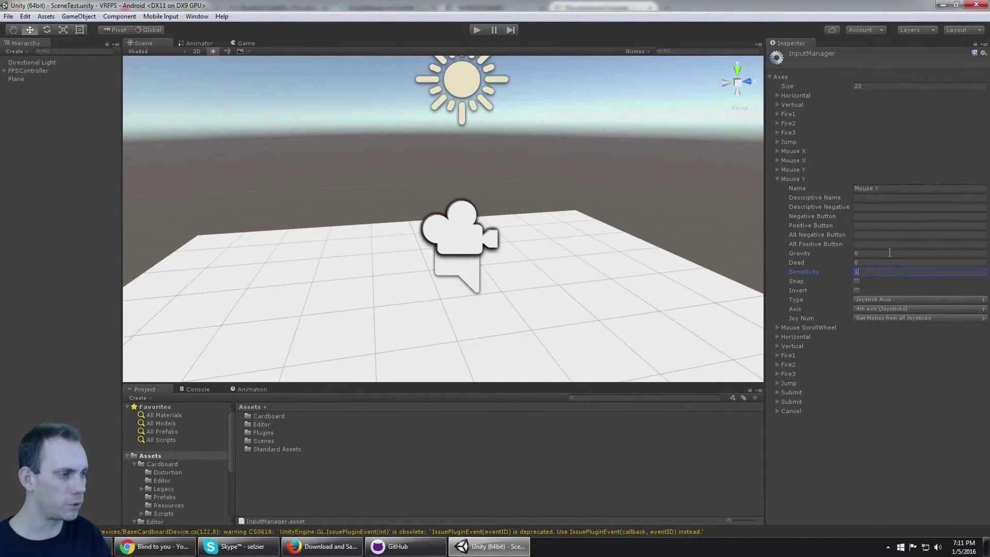
Set the second Mouse X axis sensitivity to 1.
left_click(778, 160)
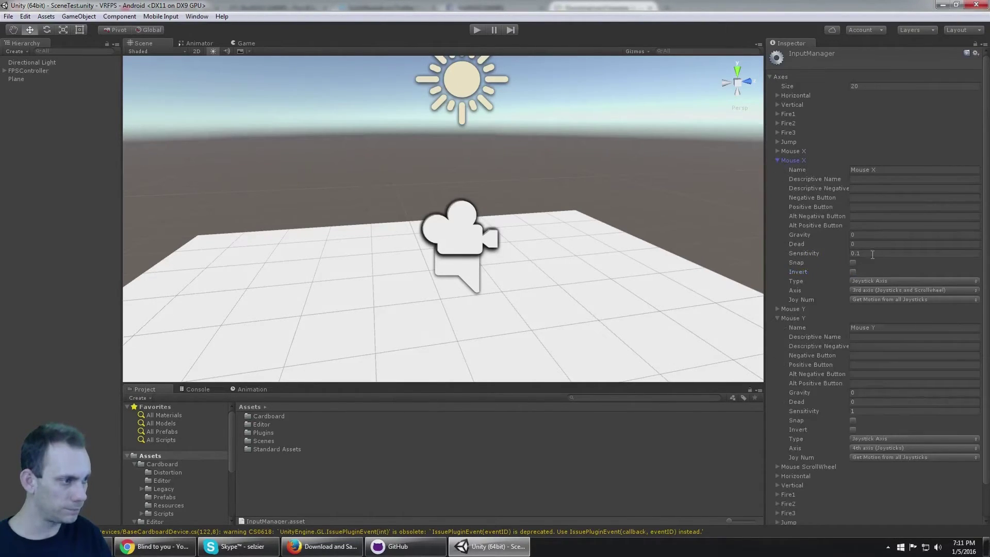
left_click(872, 255)
type("1")
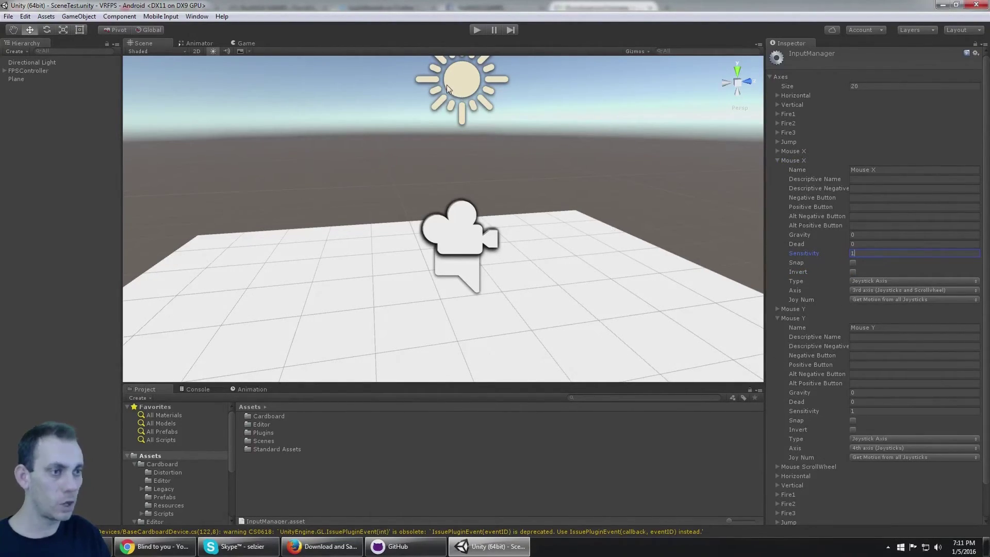
type("1")
key("BackSpace")
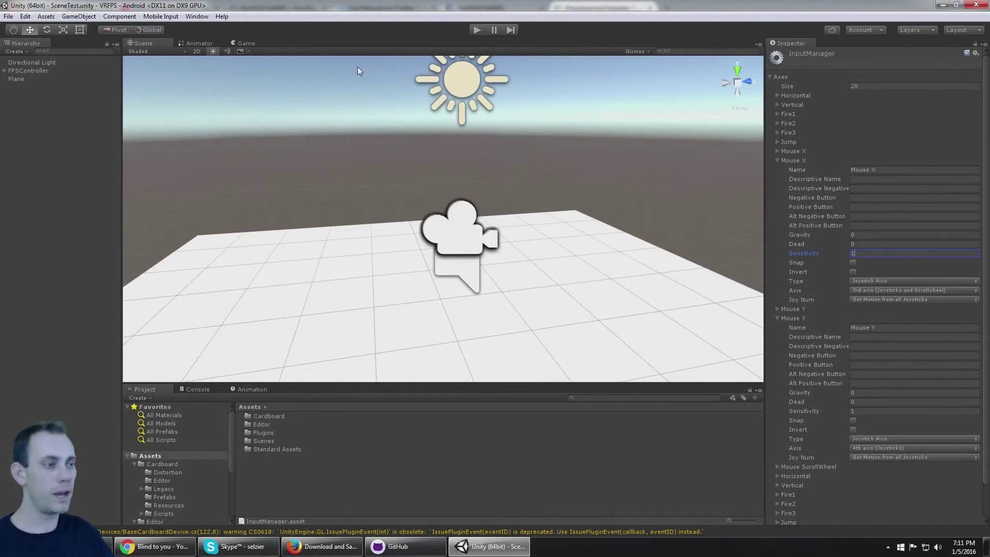